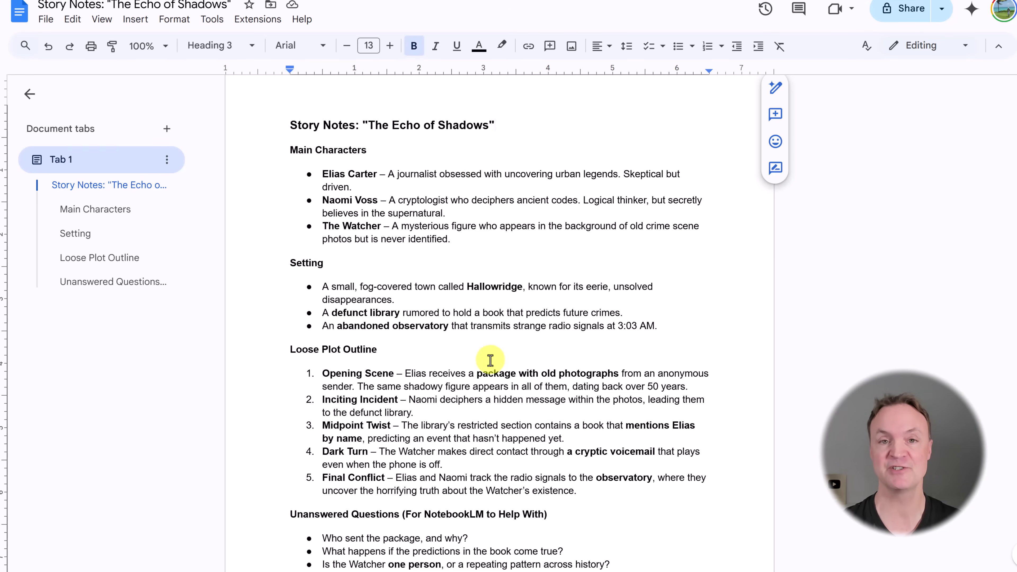
# Scroll through the Echo of Shadows story notes and the Lume Café design notes in Google Docs
pyautogui.scroll(-3, 490, 401)
pyautogui.scroll(3, 521, 392)
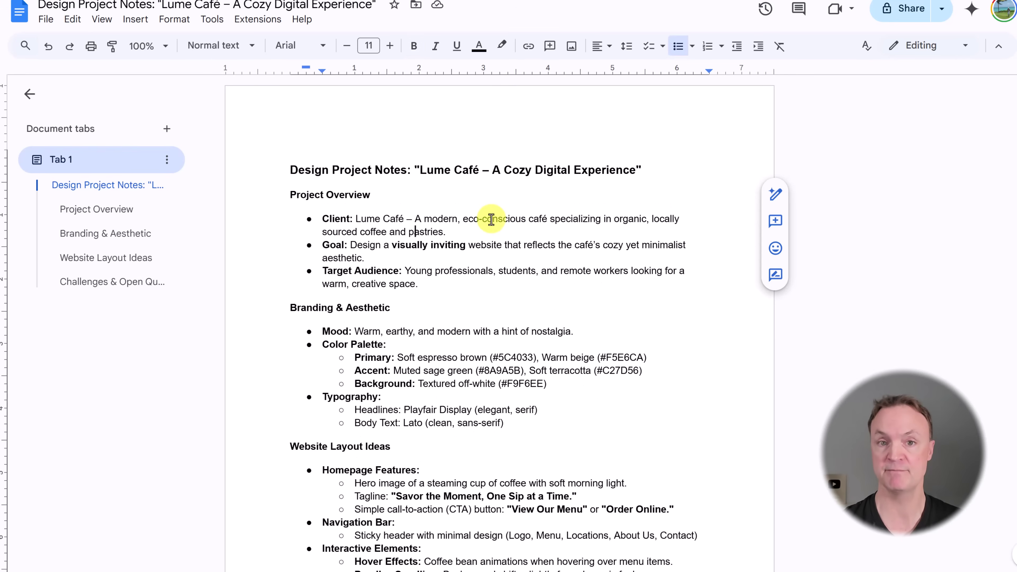
pyautogui.scroll(-4, 491, 220)
pyautogui.scroll(2, 470, 154)
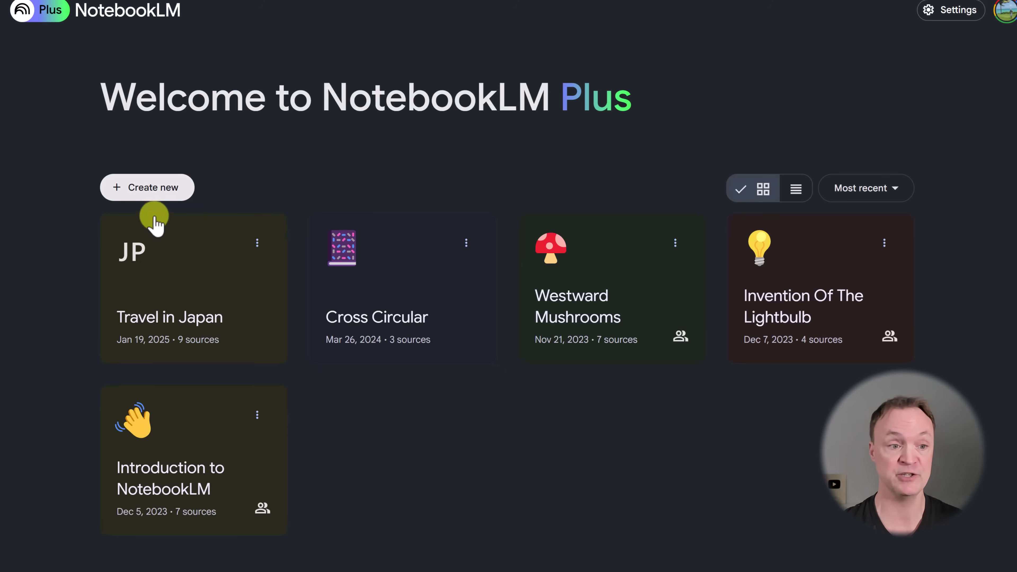
# Create a new notebook with the Story Notes Google Doc as its only source
pyautogui.click(157, 199)
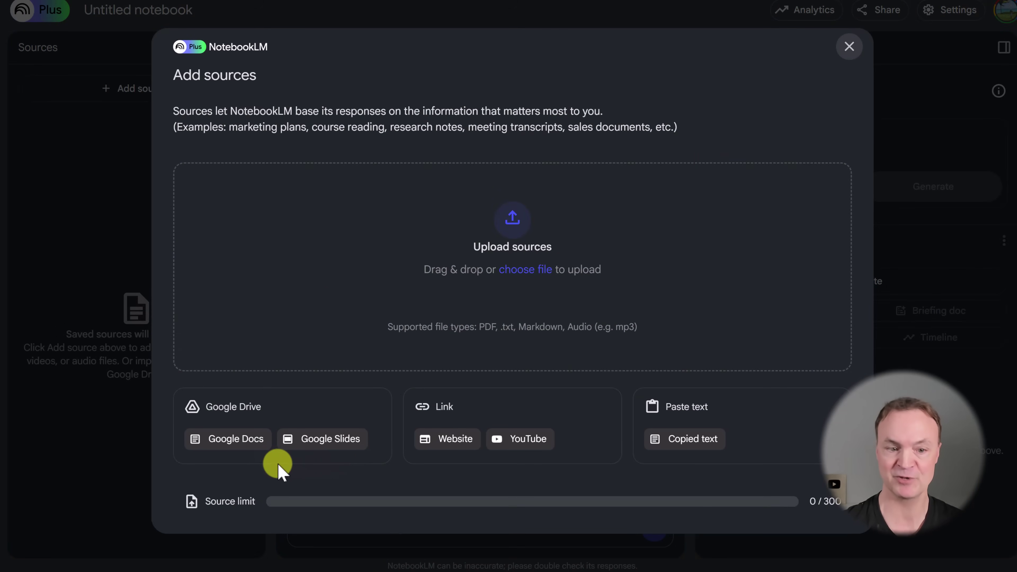
pyautogui.click(220, 445)
pyautogui.click(361, 220)
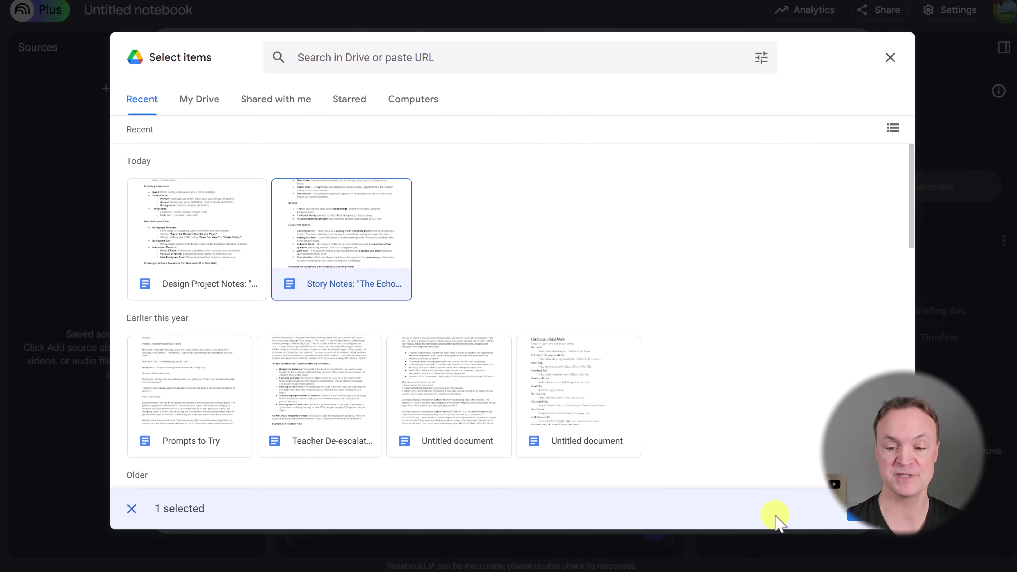
pyautogui.click(808, 520)
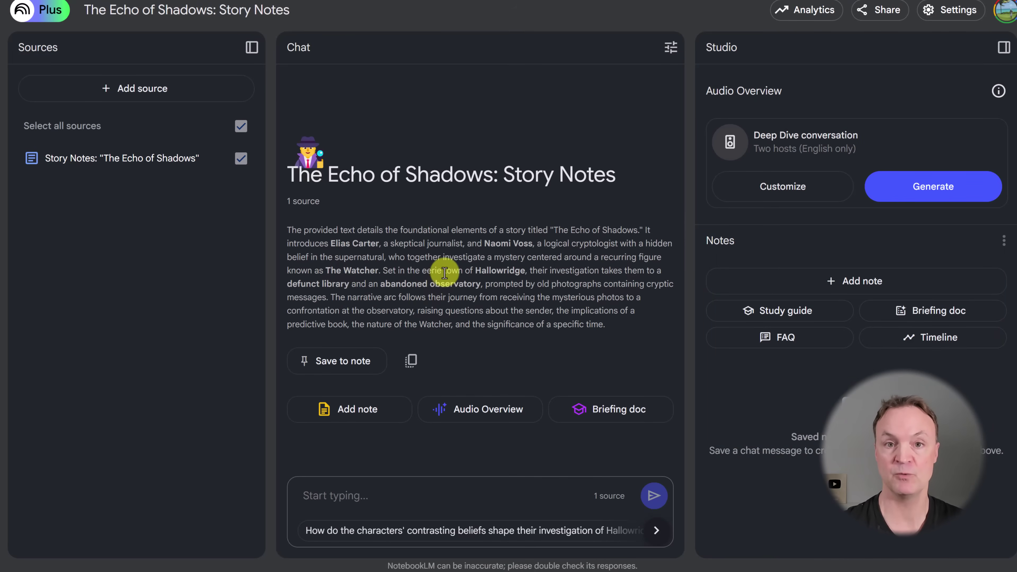
# Ask for unexpected plot twists, then open citation 2 in the Loose Plot Outline passage
pyautogui.click(354, 507)
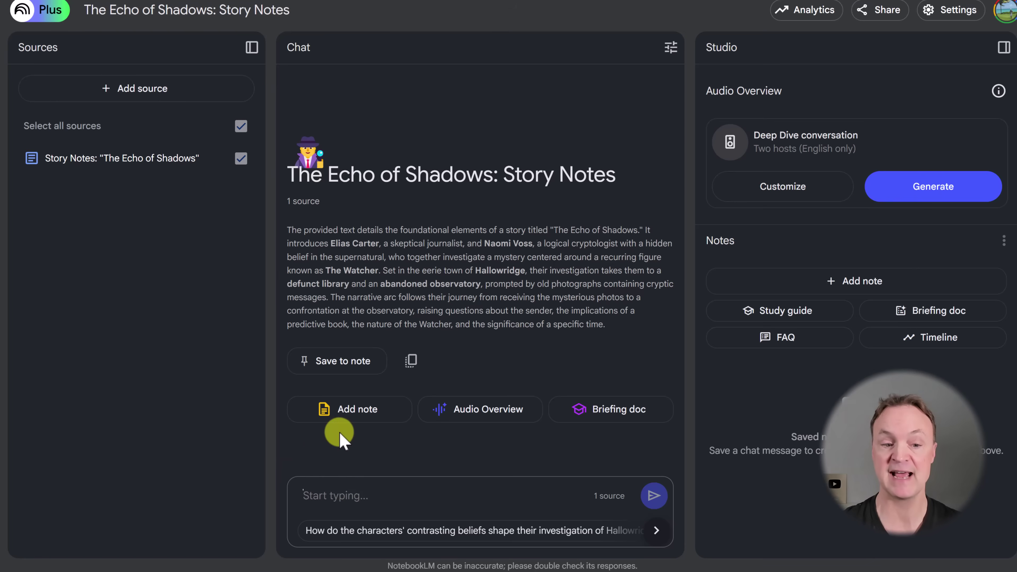
pyautogui.write('What are some unexpected plot twists based on my notes?')
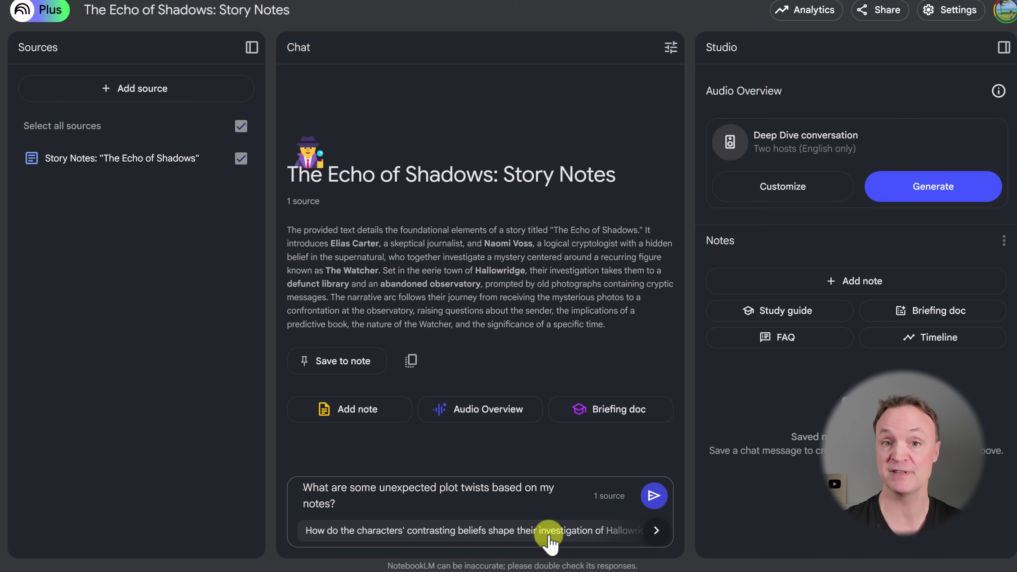
pyautogui.click(655, 533)
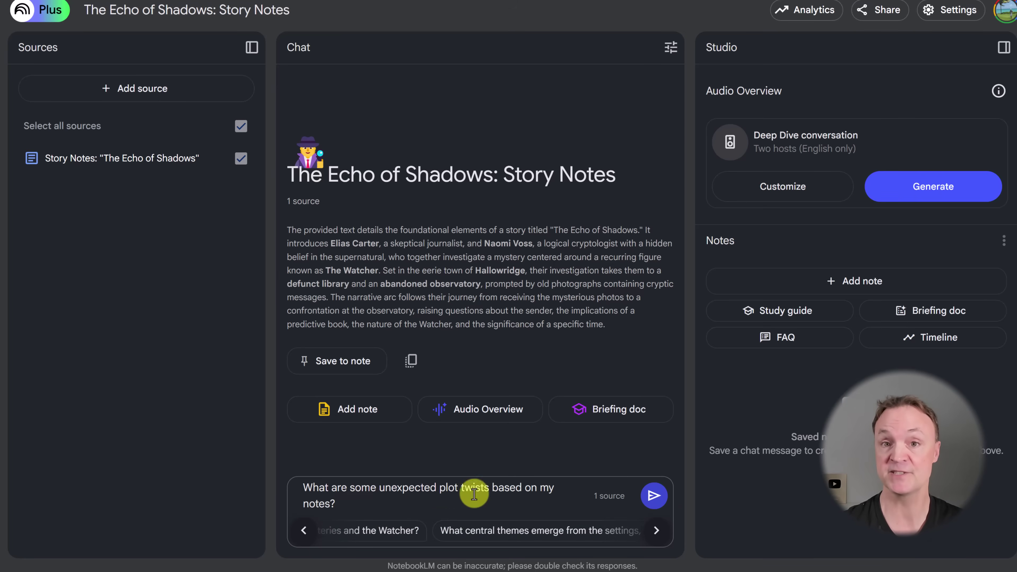
pyautogui.click(656, 503)
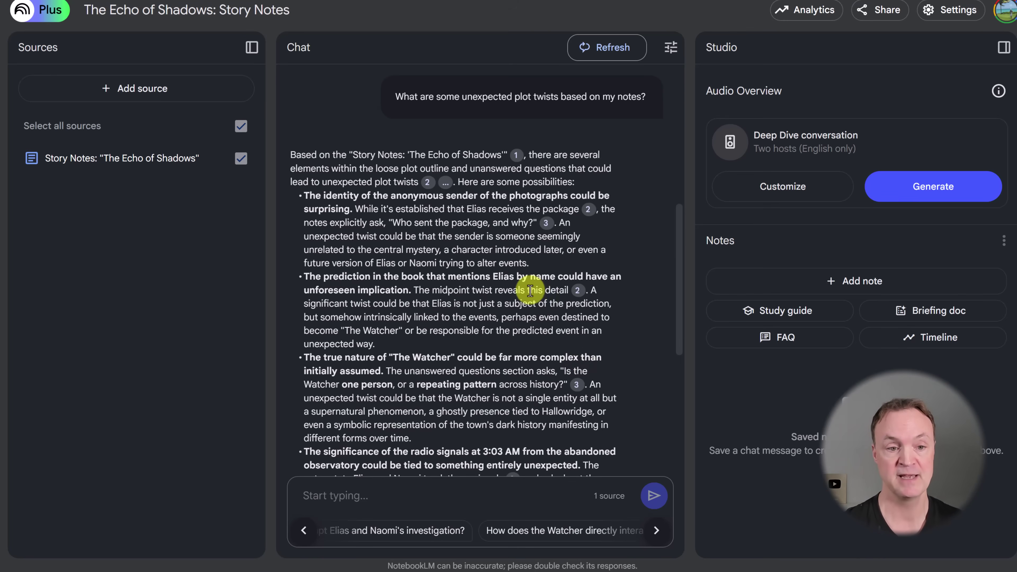
pyautogui.scroll(-5, 416, 268)
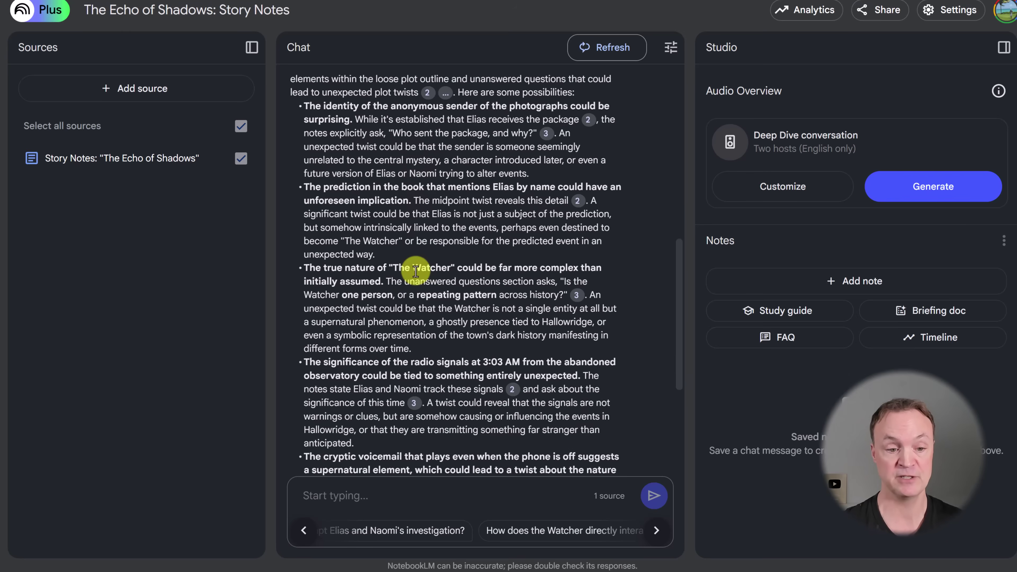
pyautogui.scroll(-2, 419, 277)
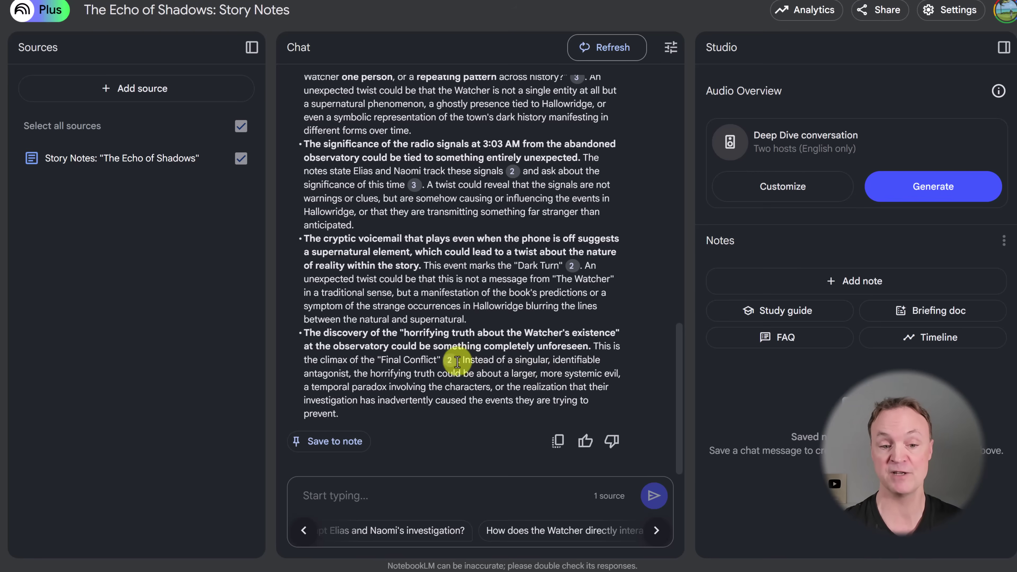
pyautogui.moveTo(451, 360)
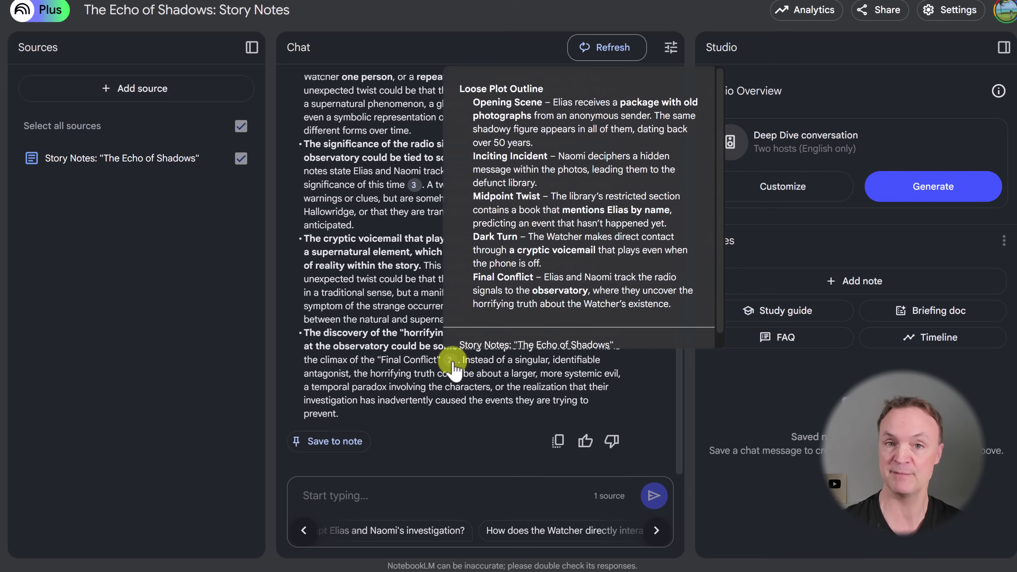
pyautogui.click(451, 361)
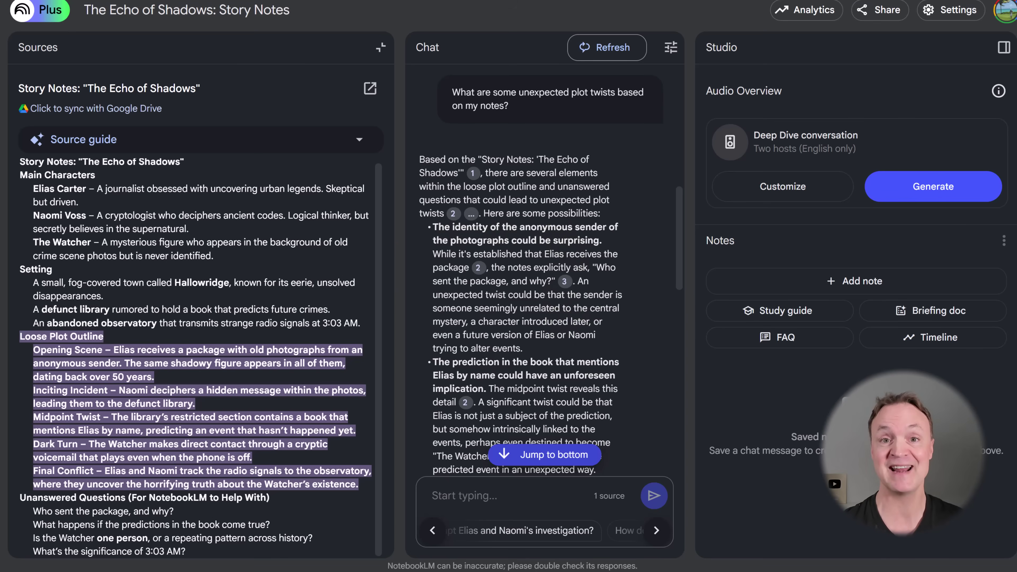
# Close the source view and ask how Elias' past could tie into the Watcher's mystery
pyautogui.click(380, 47)
pyautogui.click(359, 500)
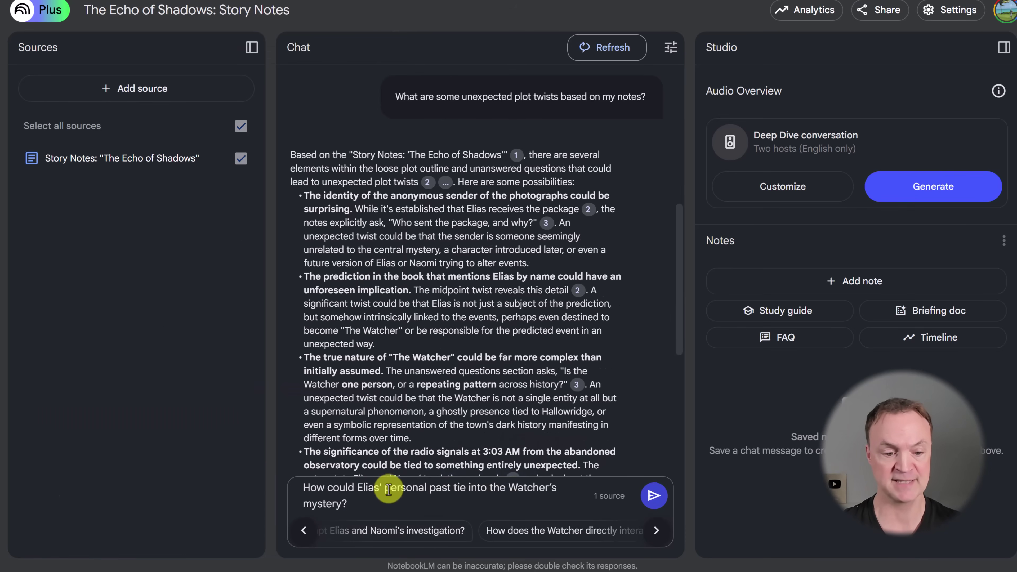
pyautogui.write("How could Elias' personal past tie into the Watcher’s mystery?")
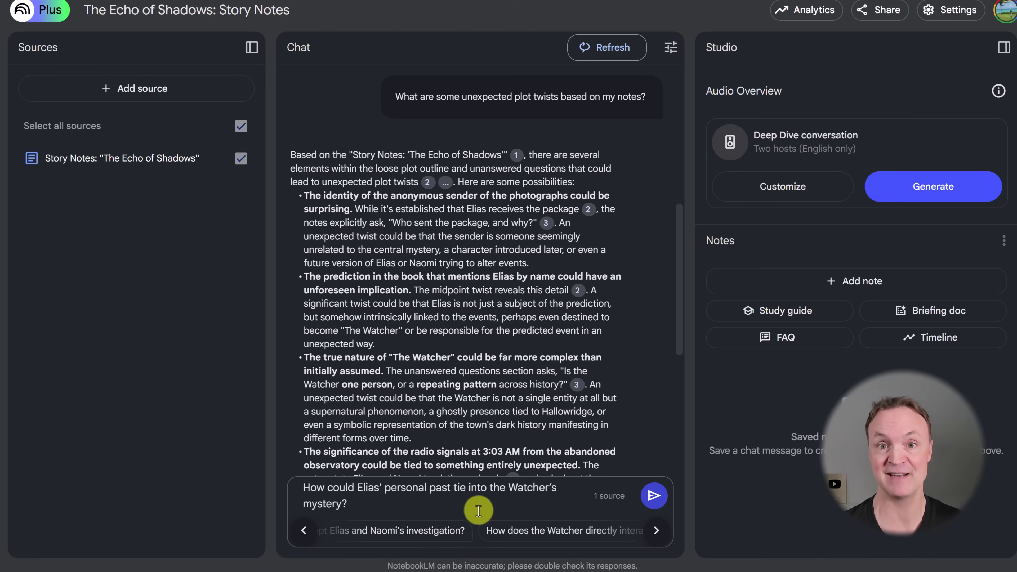
pyautogui.click(654, 496)
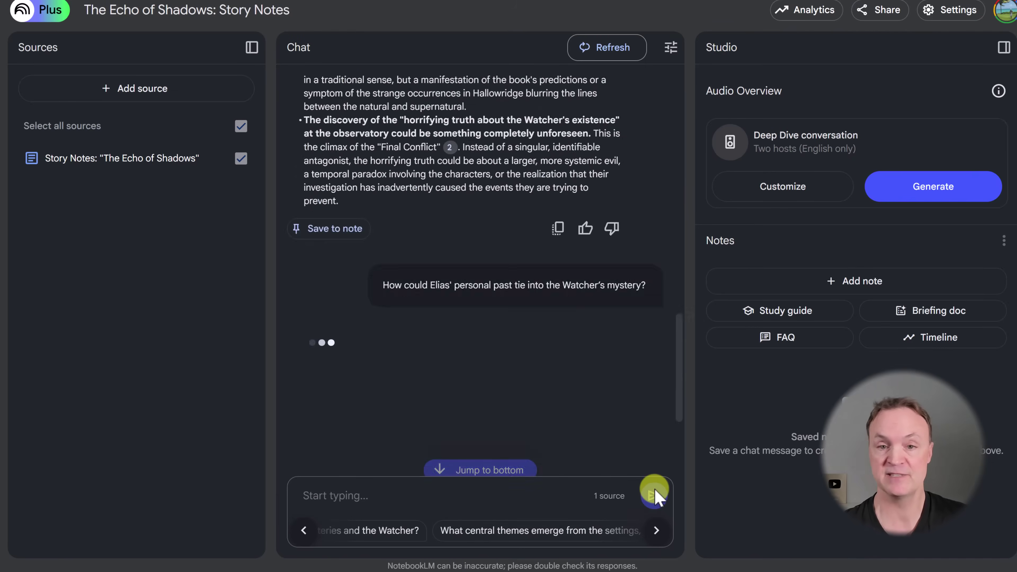
pyautogui.scroll(-10, 552, 236)
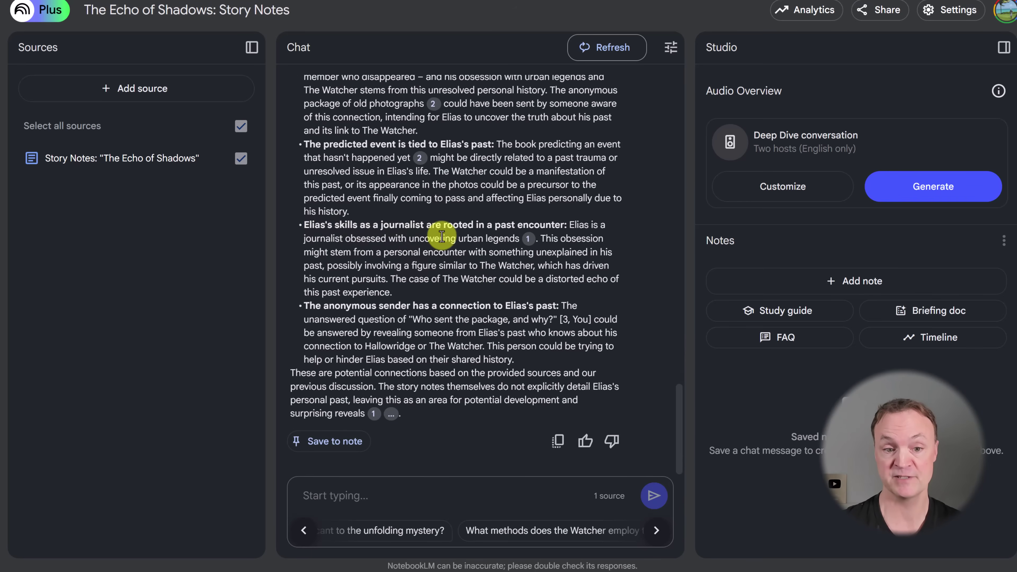
pyautogui.scroll(1, 508, 227)
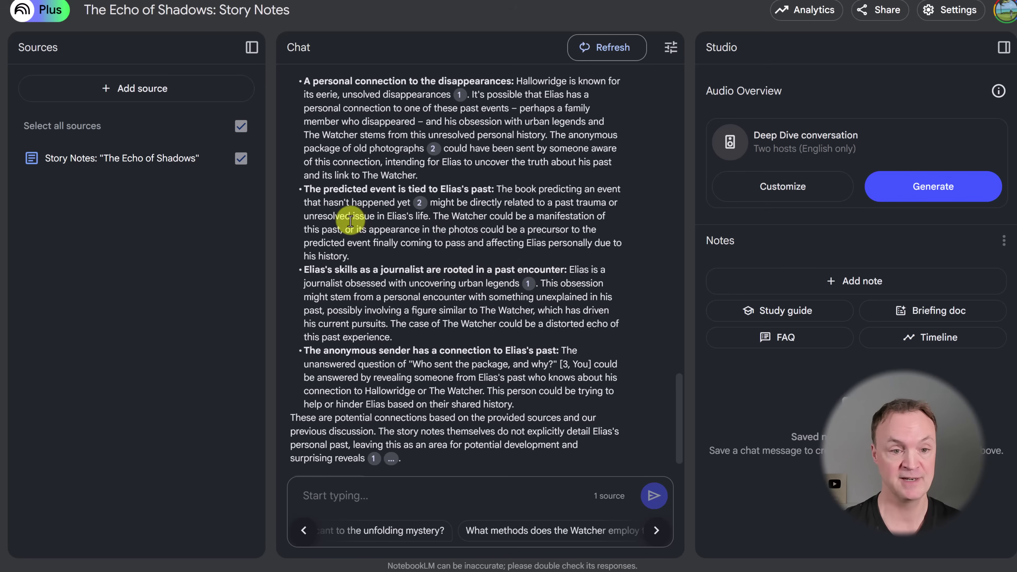
pyautogui.moveTo(417, 204)
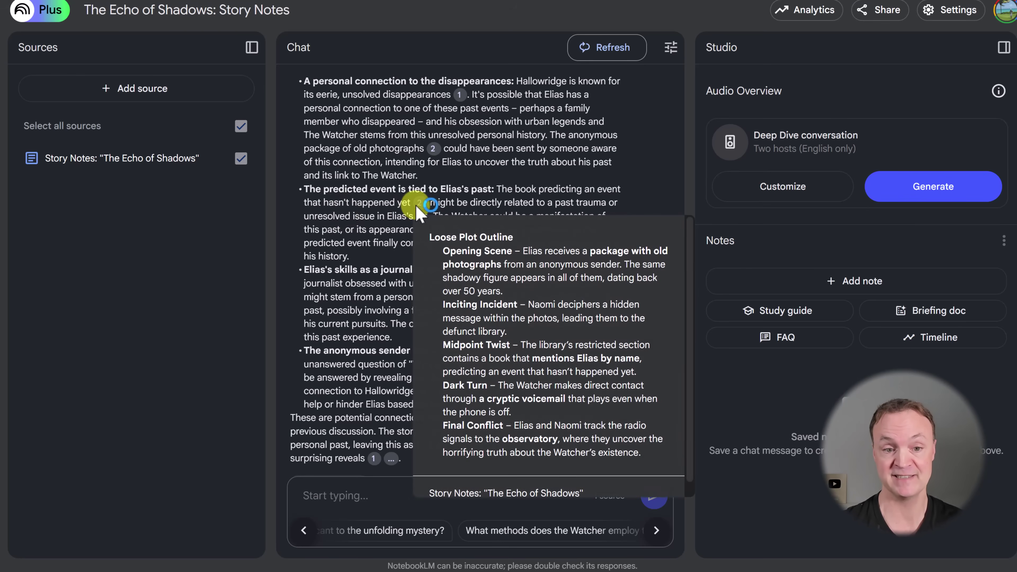
pyautogui.scroll(3, 436, 218)
pyautogui.scroll(1, 526, 259)
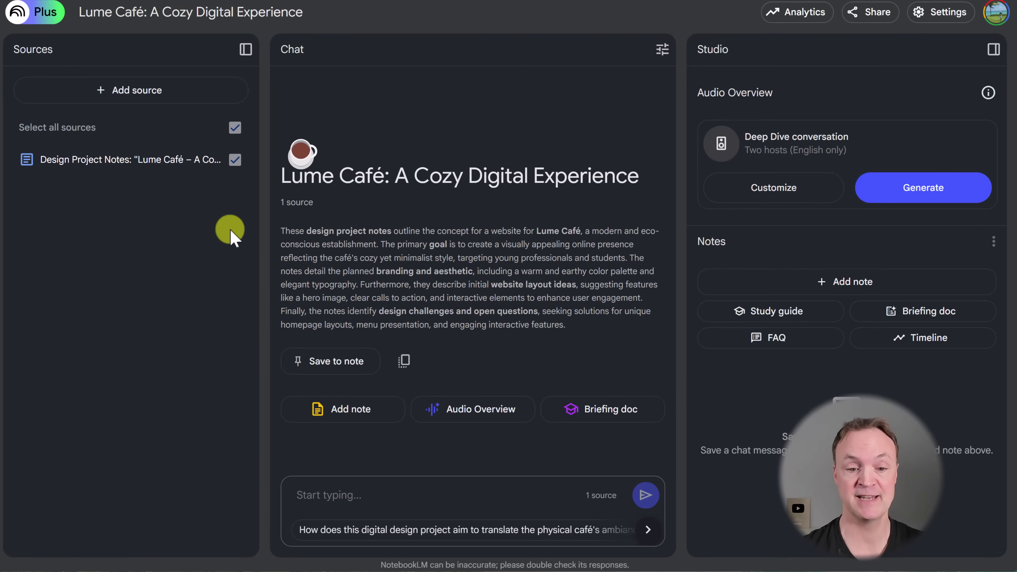
# Ask the Lume Café notebook for unique homepage layout ideas and read the reply
pyautogui.click(358, 495)
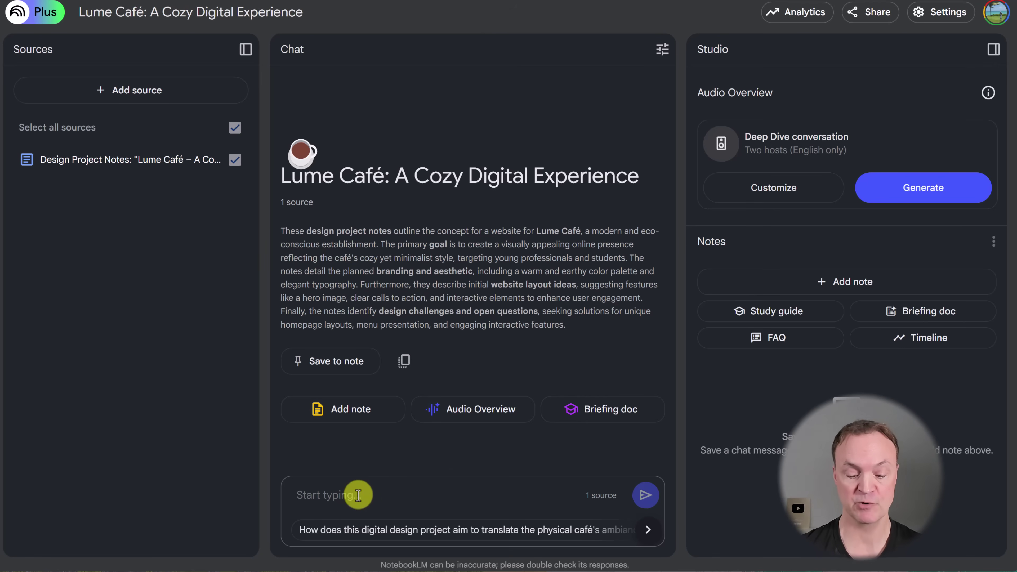
pyautogui.write('What are some unique layout ideas for the homepage?')
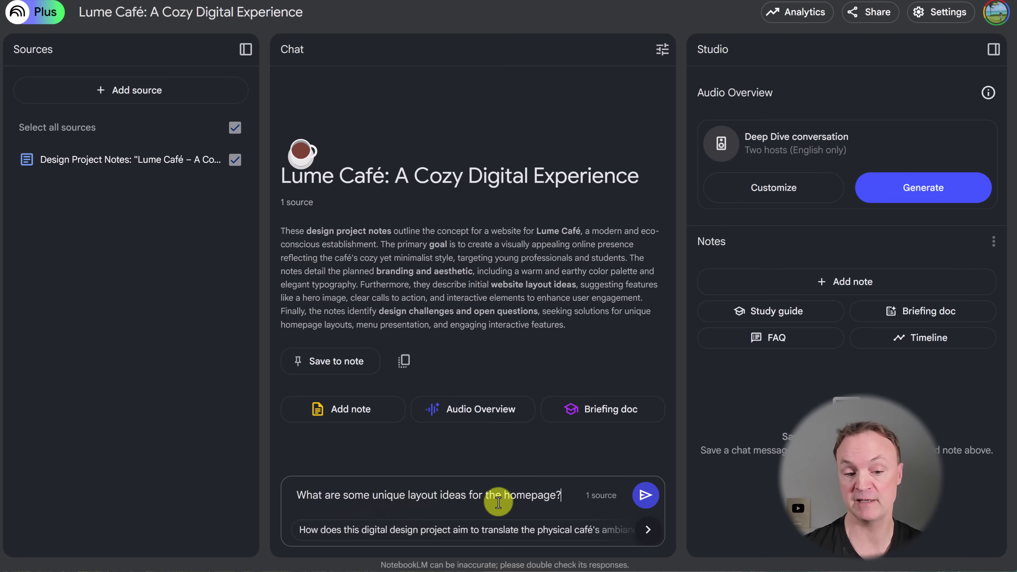
pyautogui.click(647, 496)
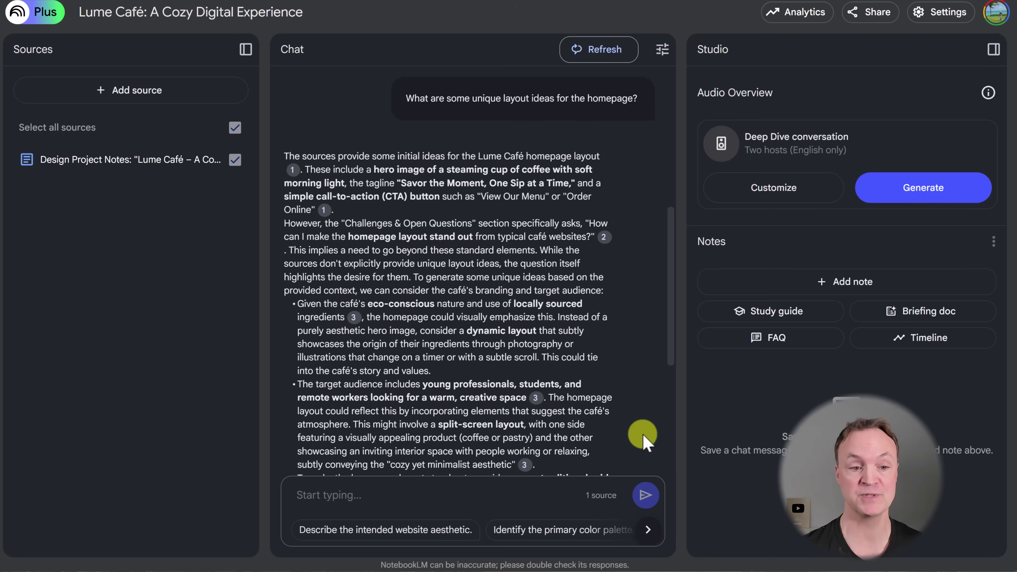
pyautogui.scroll(-2, 521, 313)
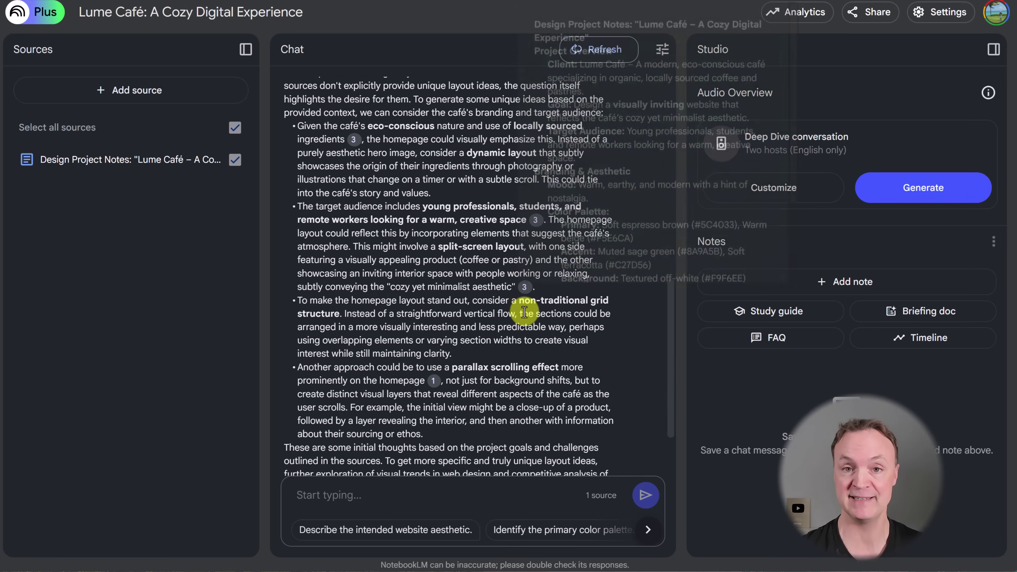
pyautogui.scroll(-2, 524, 313)
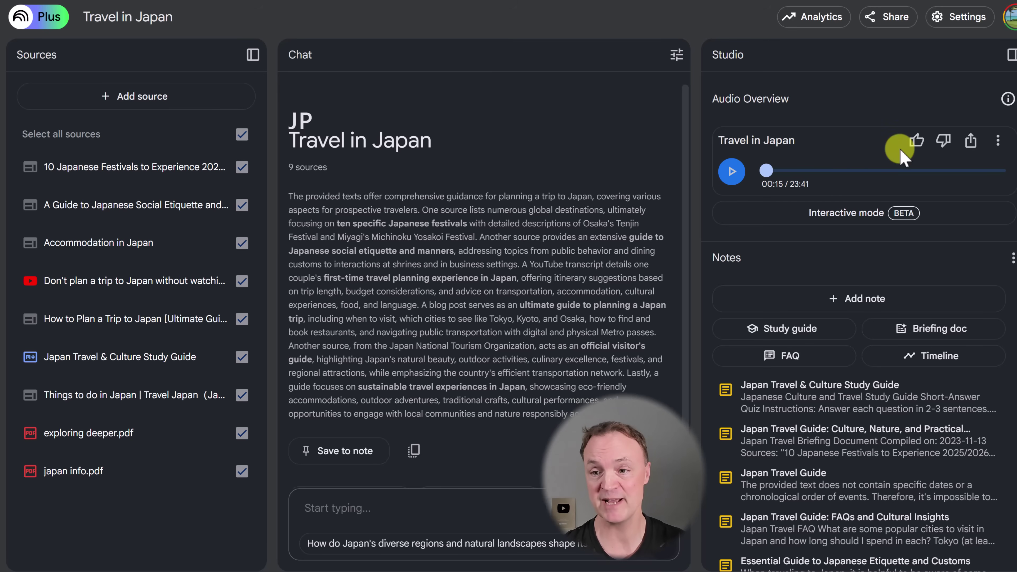
# Download the Travel in Japan audio overview from its options menu
pyautogui.click(998, 142)
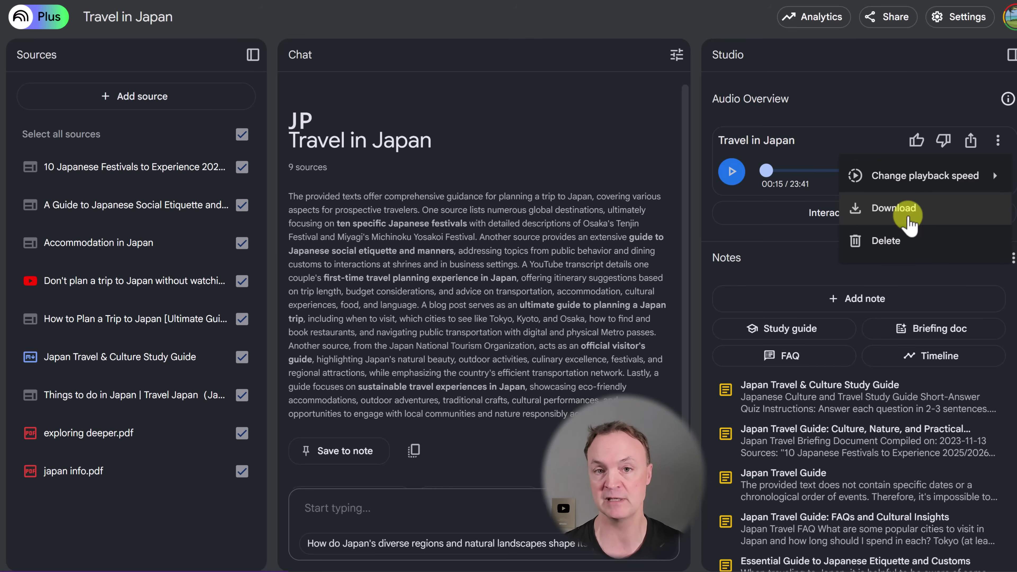
pyautogui.click(910, 221)
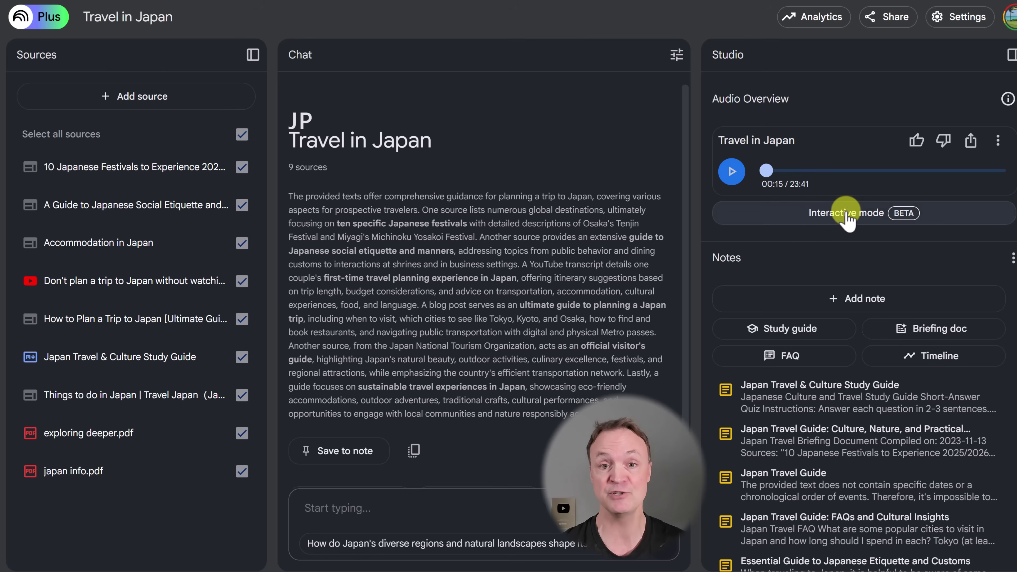
# Play the audio overview in interactive mode, join the hosts' conversation, then pause it
pyautogui.click(846, 215)
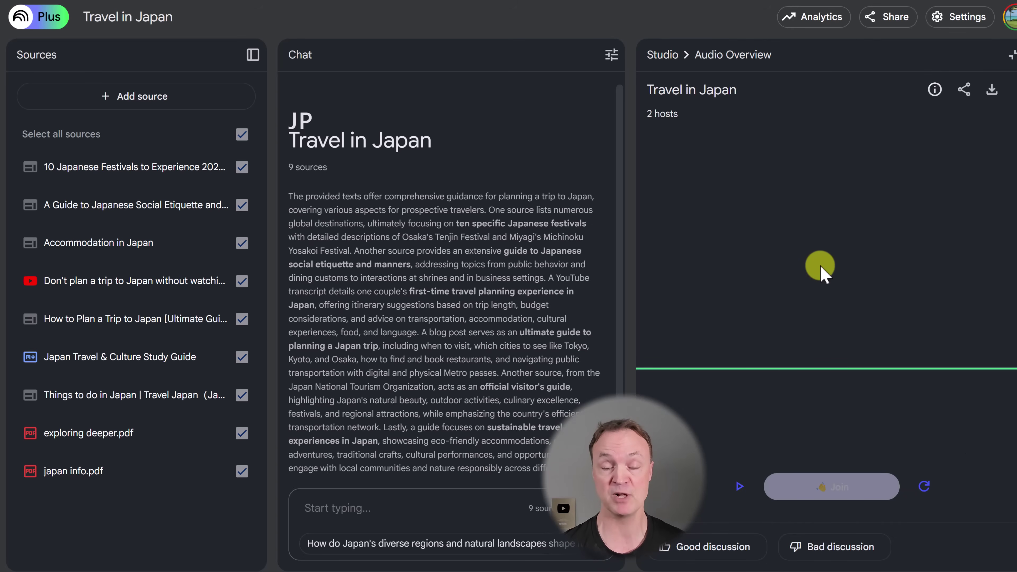
pyautogui.click(740, 486)
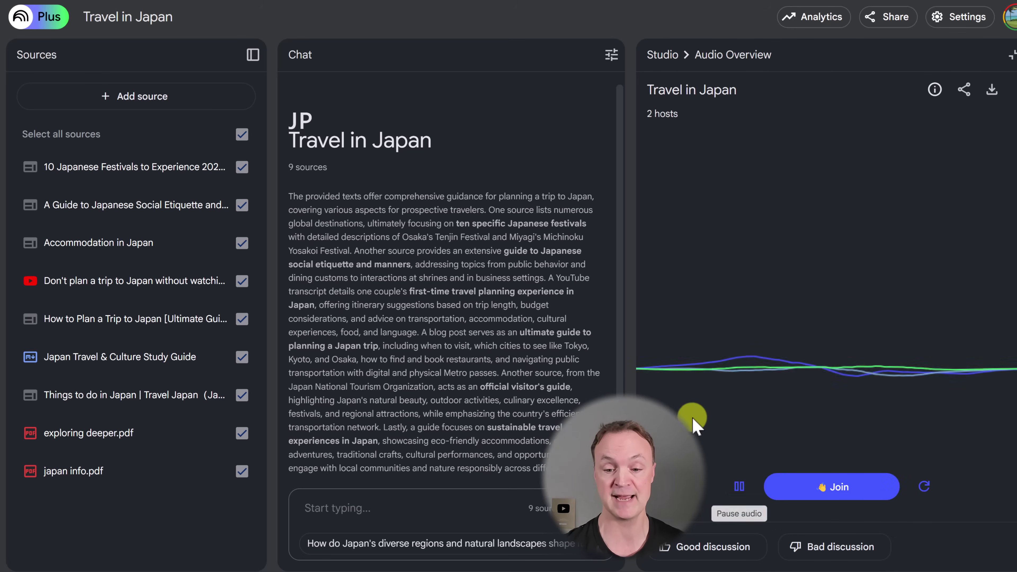
pyautogui.click(838, 487)
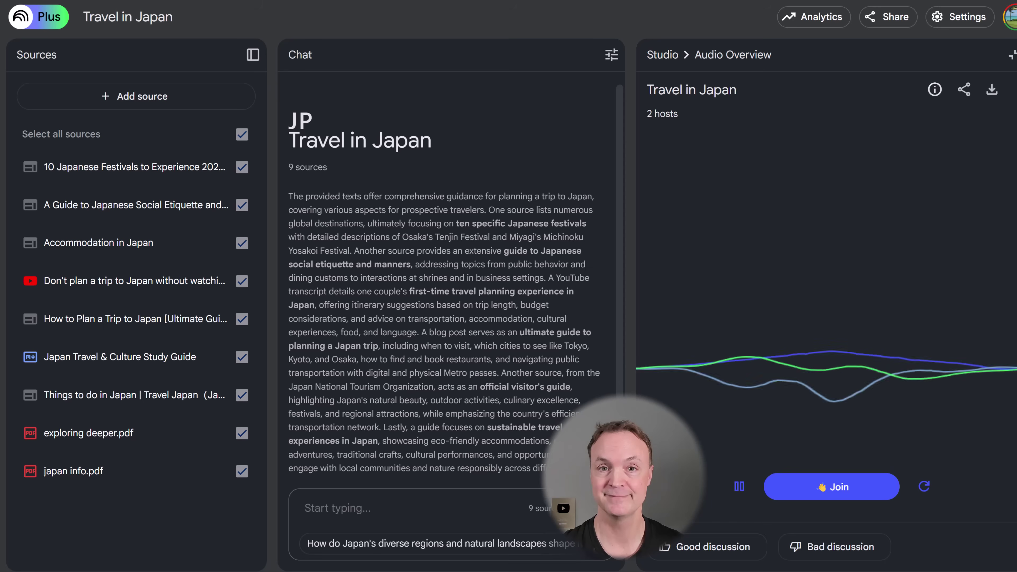
pyautogui.click(739, 486)
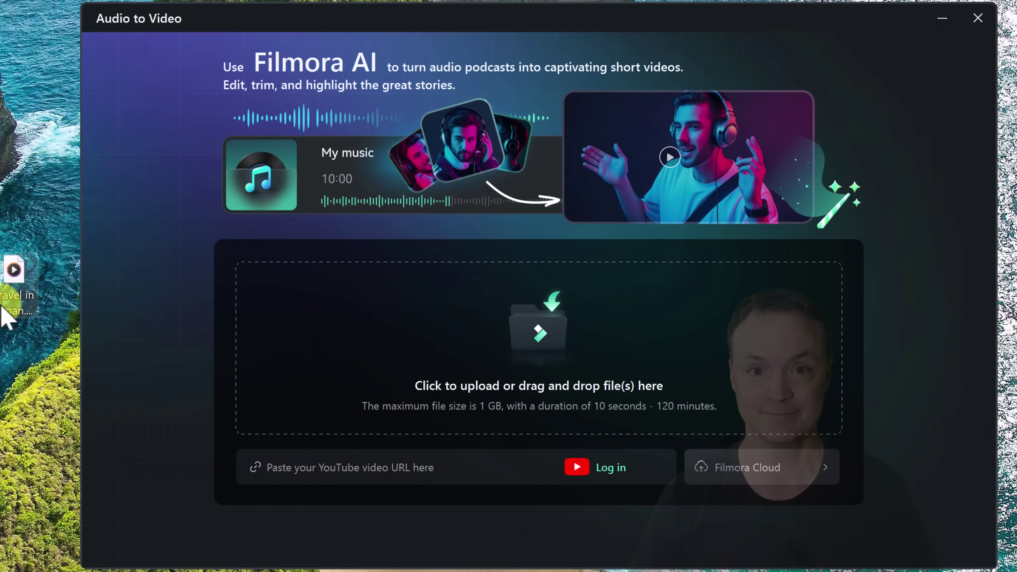
# Generate videos from Travel in Japan.wav with English (US) language and History content type
pyautogui.moveTo(7, 313); pyautogui.dragTo(468, 276)
pyautogui.click(304, 245)
pyautogui.click(166, 275)
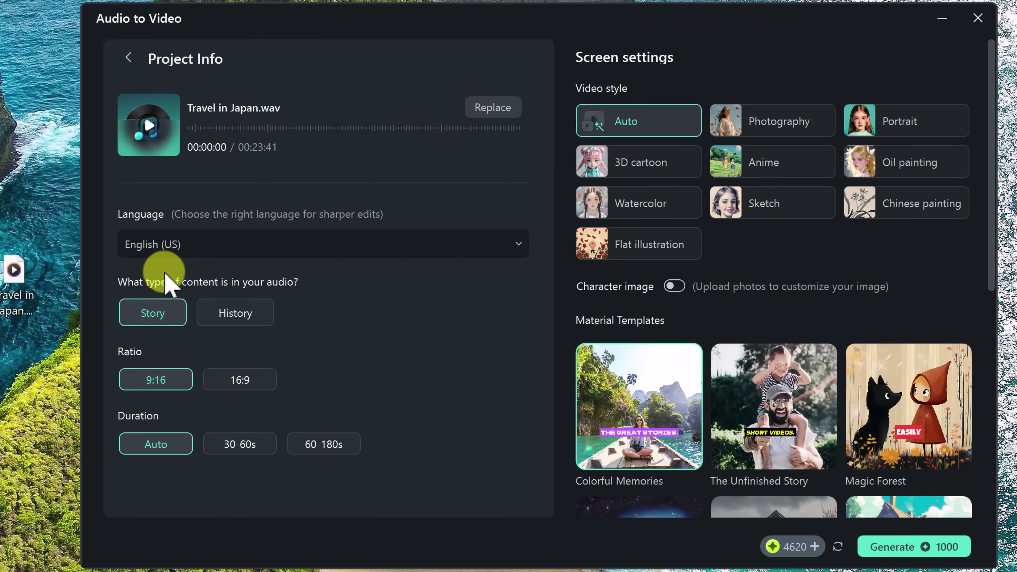
pyautogui.click(242, 313)
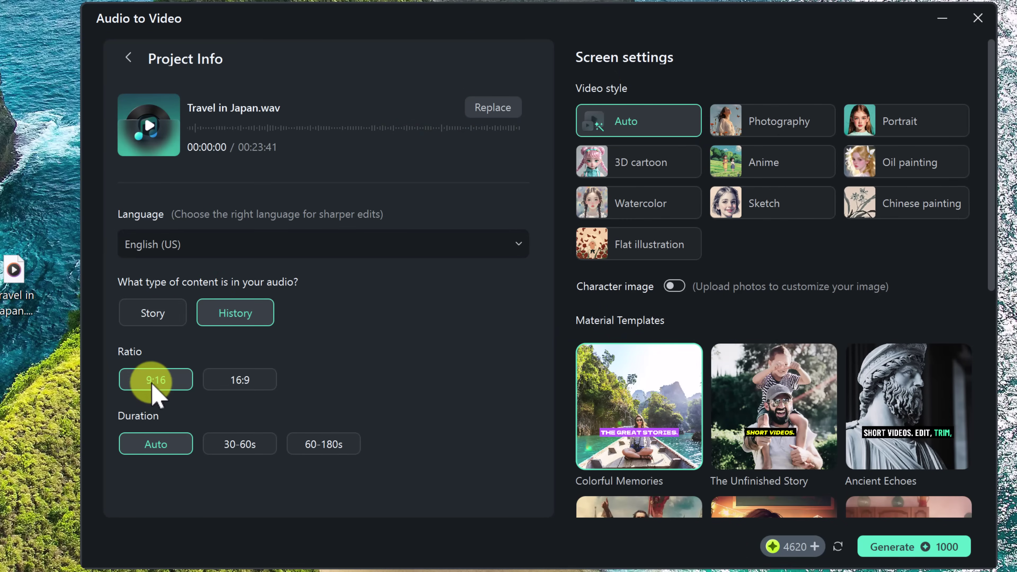
pyautogui.click(906, 551)
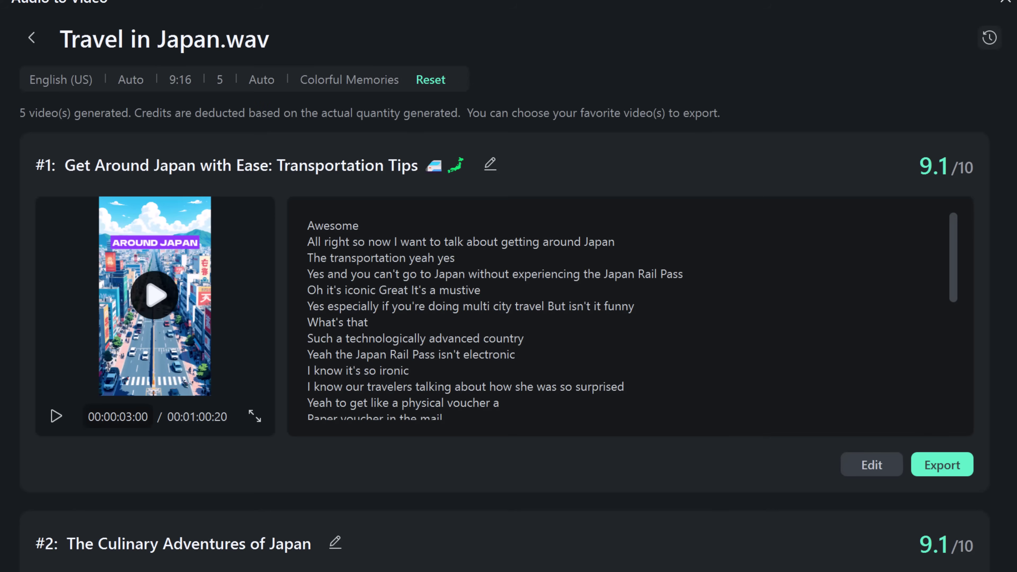
# Browse the generated shorts and preview The Culinary Adventures of Japan
pyautogui.scroll(-8, 80, 436)
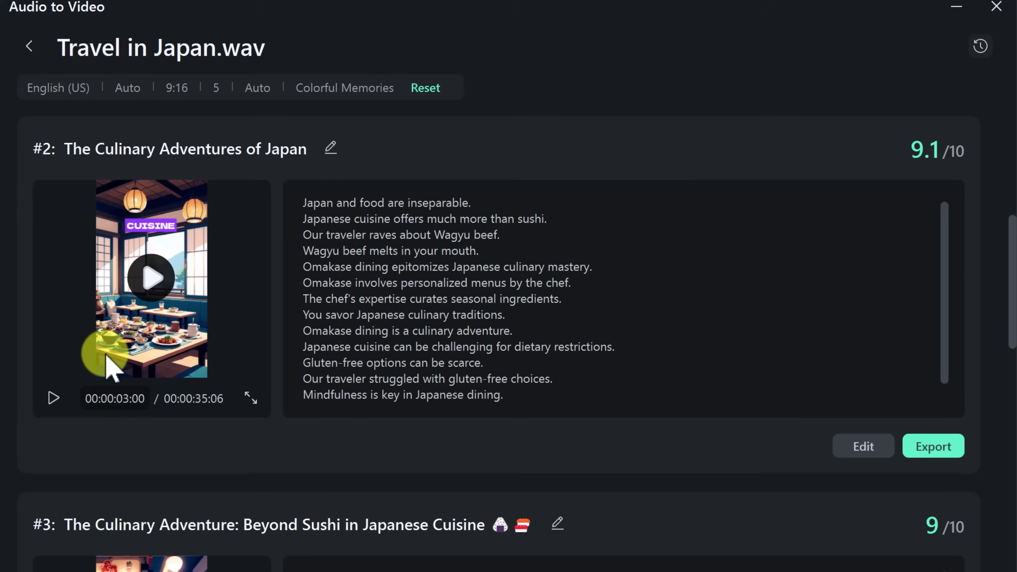
pyautogui.scroll(-9, 109, 359)
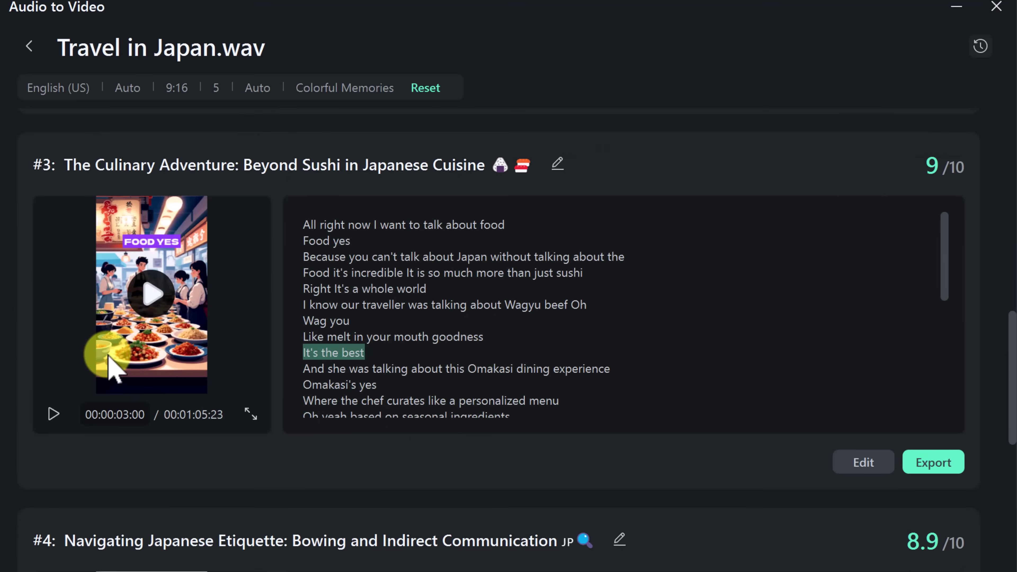
pyautogui.scroll(-15, 109, 358)
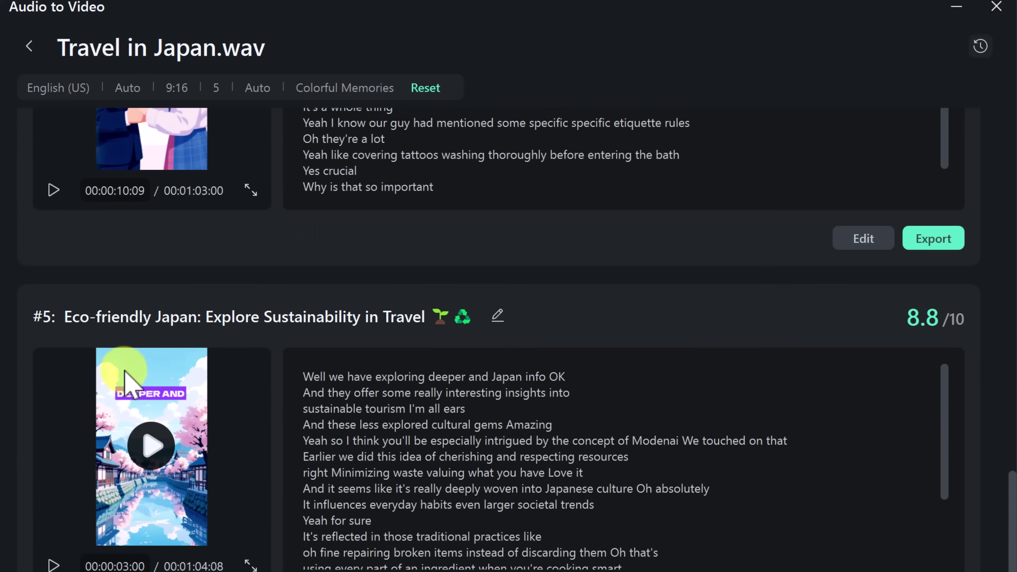
pyautogui.scroll(18, 126, 373)
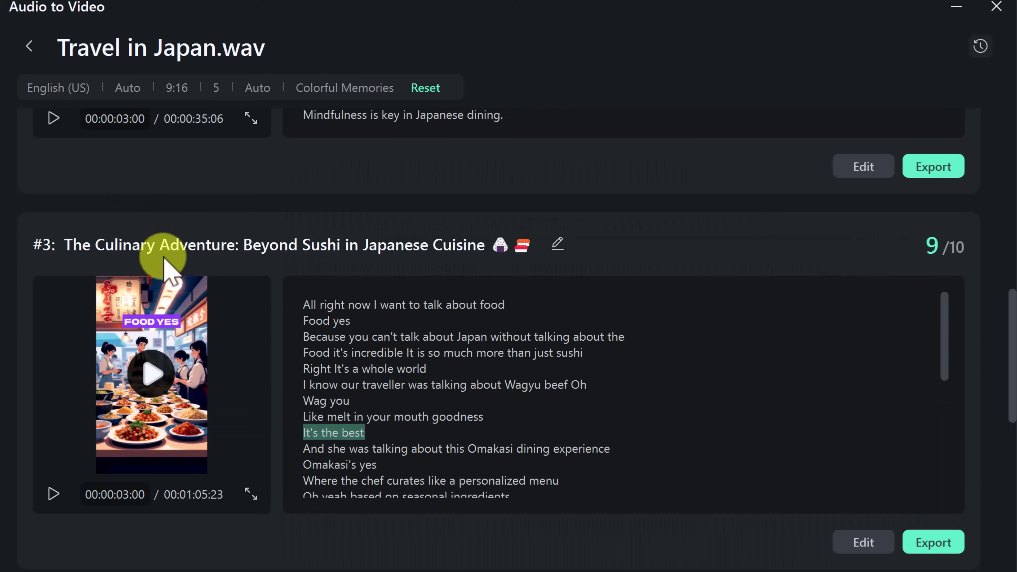
pyautogui.scroll(7, 172, 256)
pyautogui.click(154, 280)
pyautogui.click(54, 398)
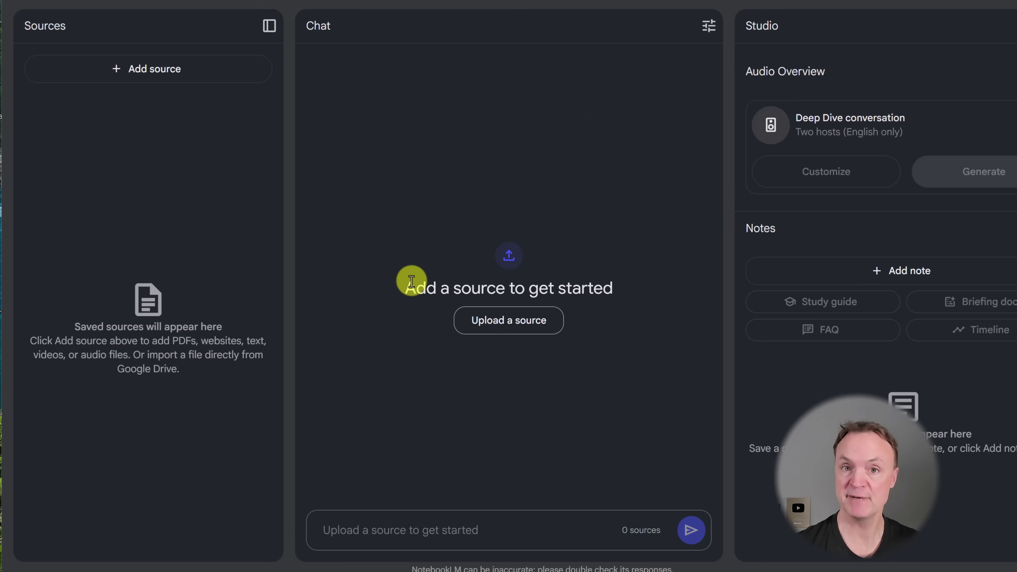
# Add the pasted list of article titles as a copied-text source
pyautogui.click(154, 79)
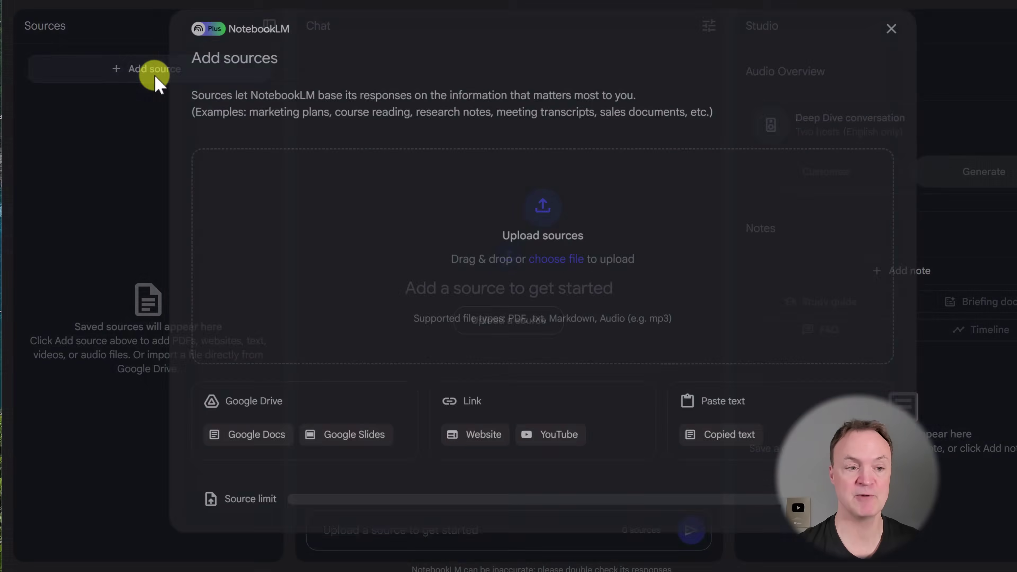
pyautogui.click(728, 435)
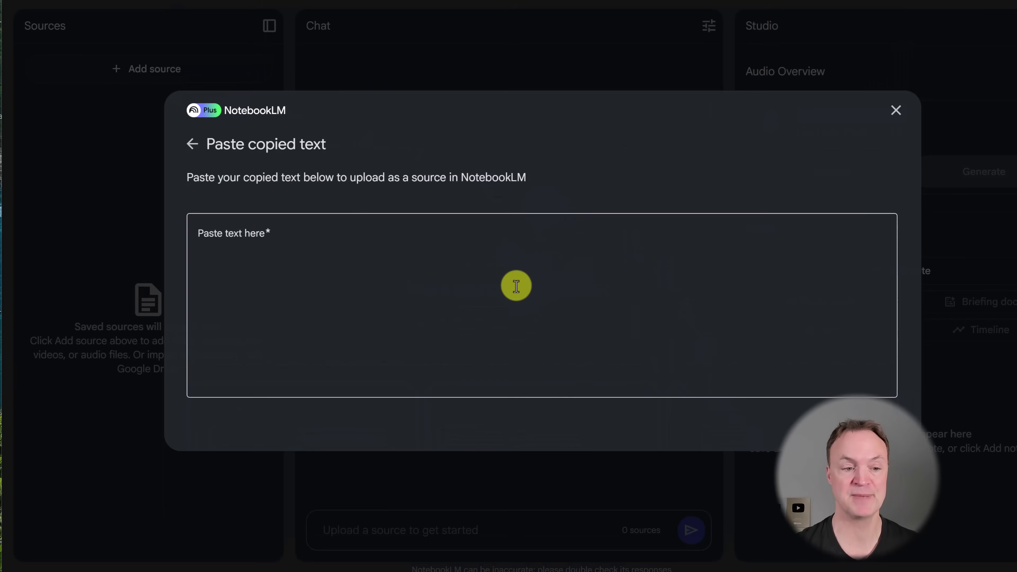
pyautogui.hotkey('ctrl', 'v')
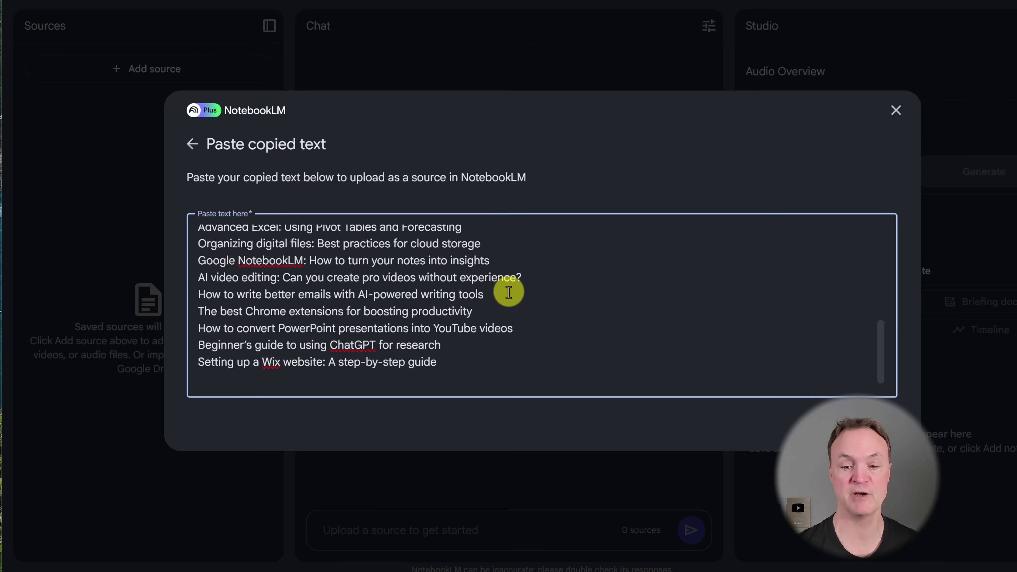
pyautogui.click(865, 426)
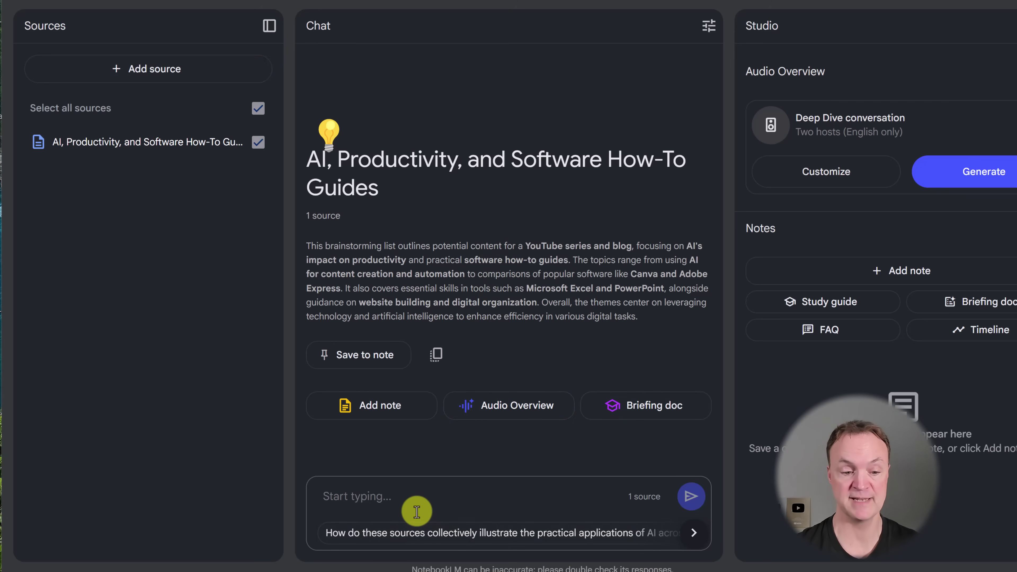
# Ask the notebook which article topics suit beginners
pyautogui.click(331, 491)
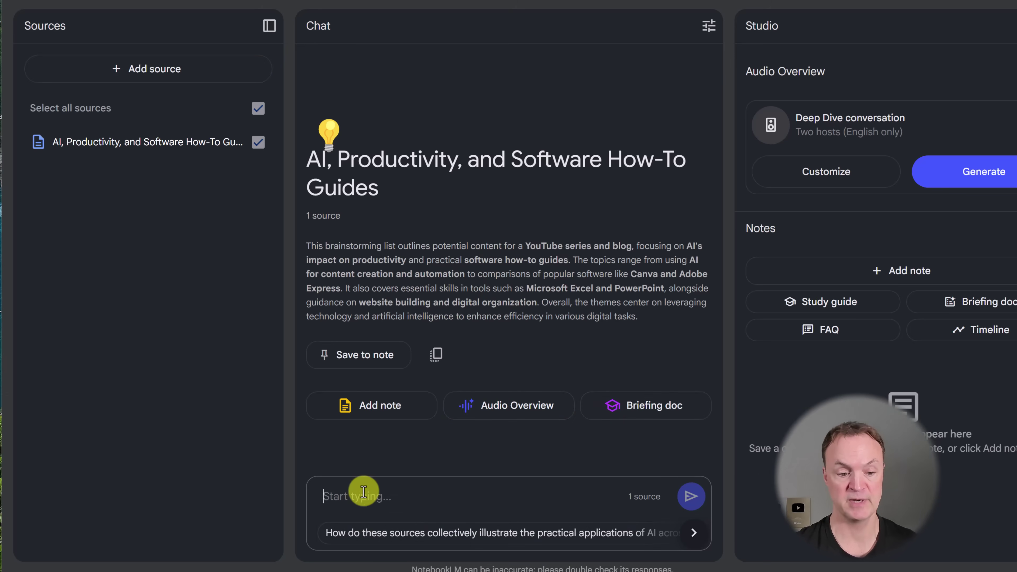
pyautogui.write('Which of these topics are best suited for beginner-friendly tutorials?')
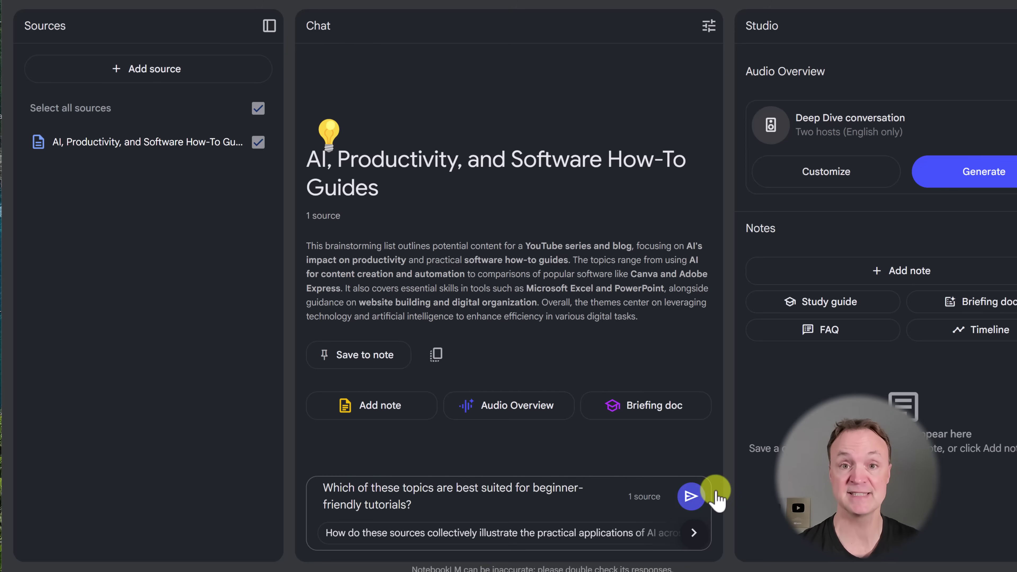
pyautogui.click(691, 497)
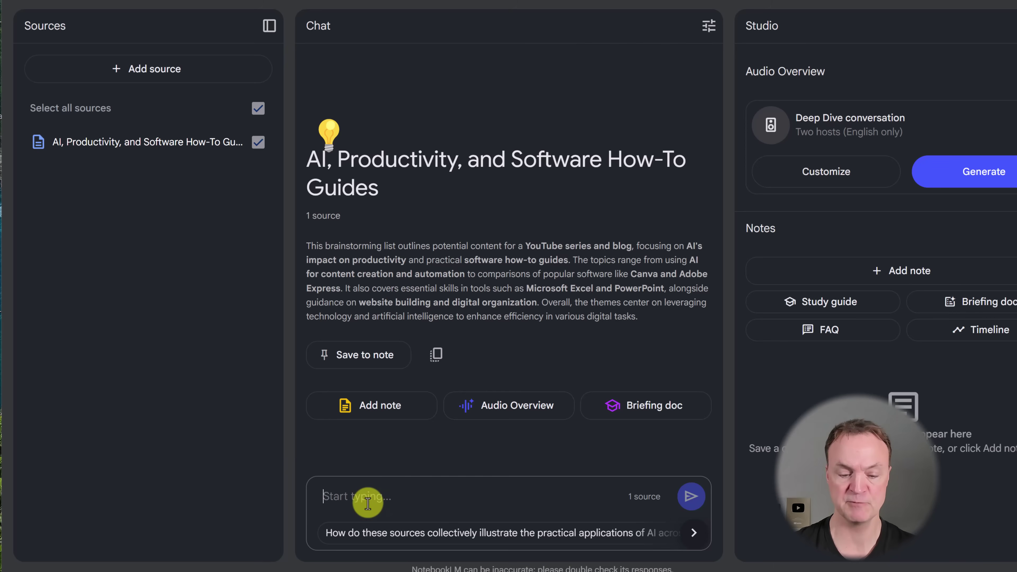
pyautogui.write('Which of these topics are best suited for beginner-friendly tutorials?')
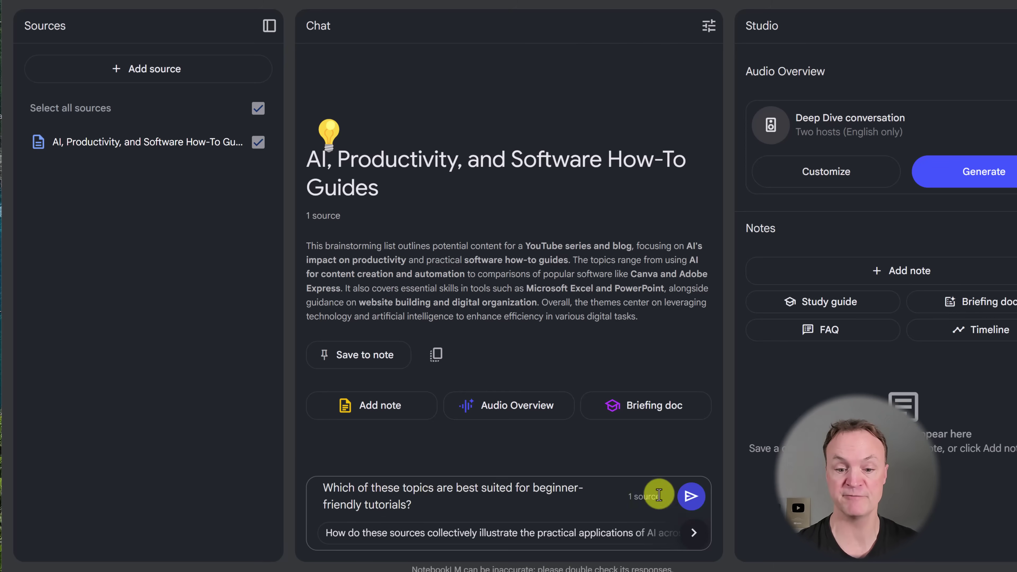
pyautogui.click(690, 497)
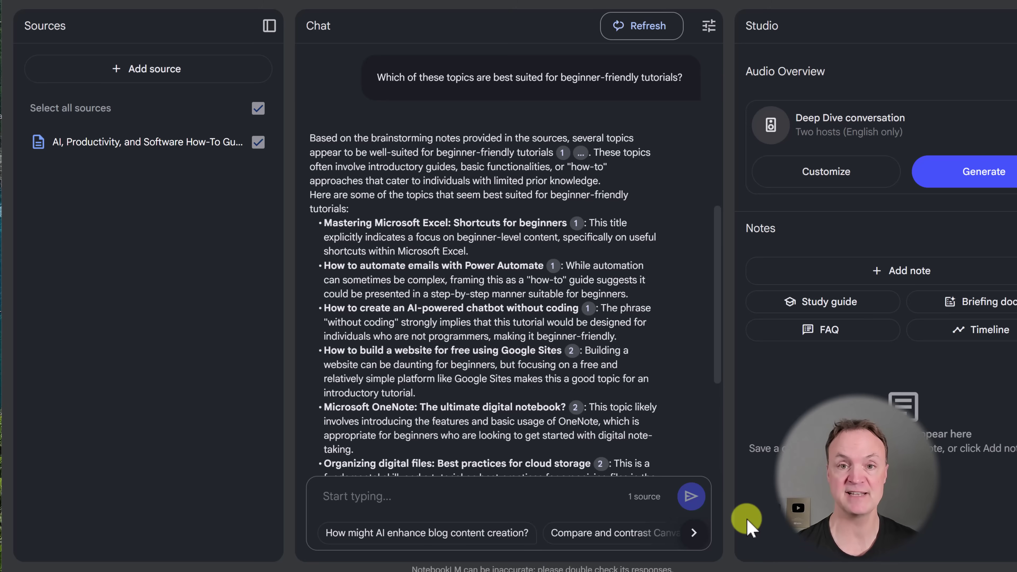
pyautogui.scroll(-5, 437, 281)
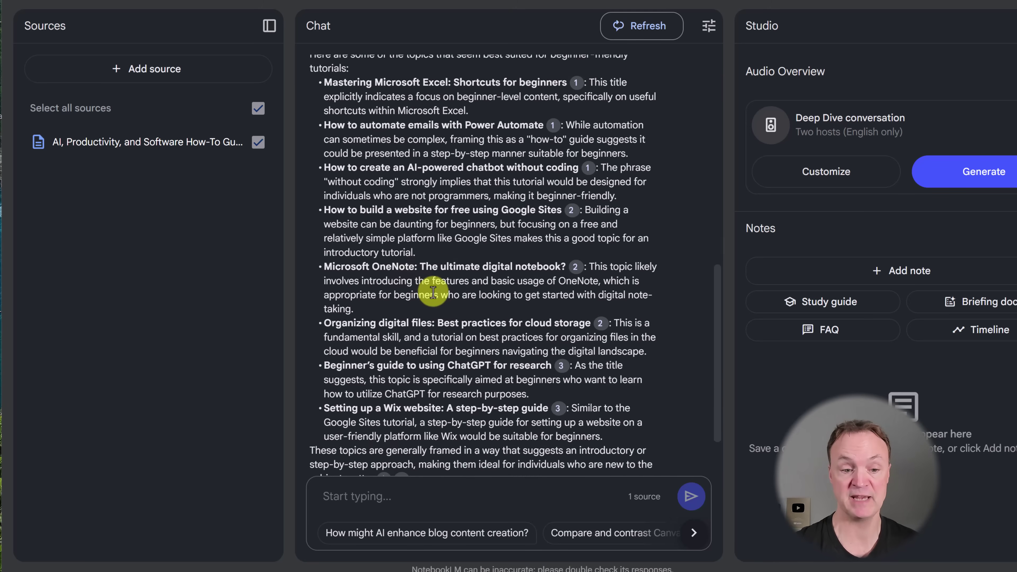
pyautogui.scroll(2, 442, 310)
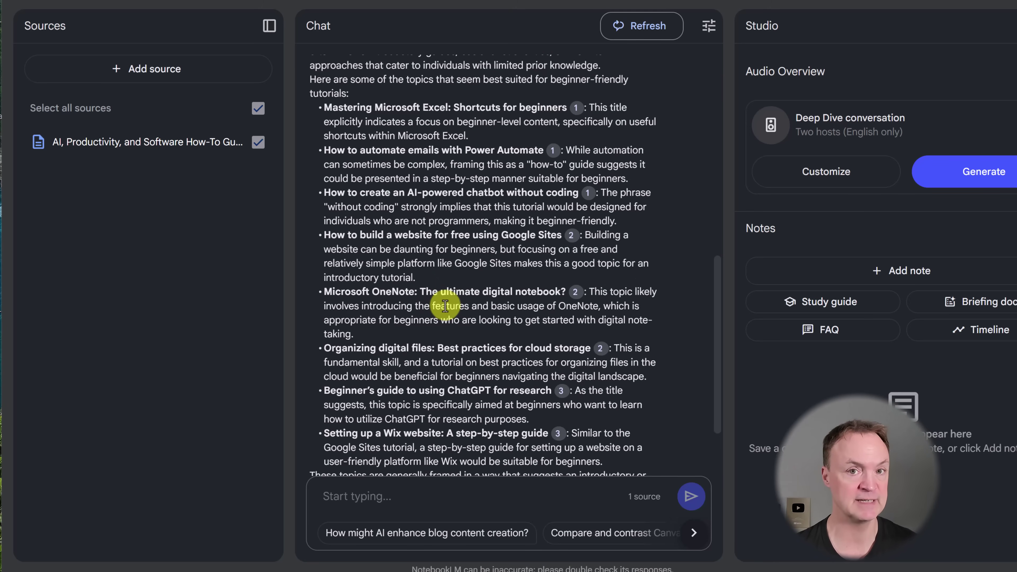
# Have the topics sorted into AI Tools, Microsoft Office, Content Creation and Productivity
pyautogui.click(401, 493)
pyautogui.write('Sort these topics into the following categories: AI Tools, Microsoft Office, Content Creation, and Productivity."')
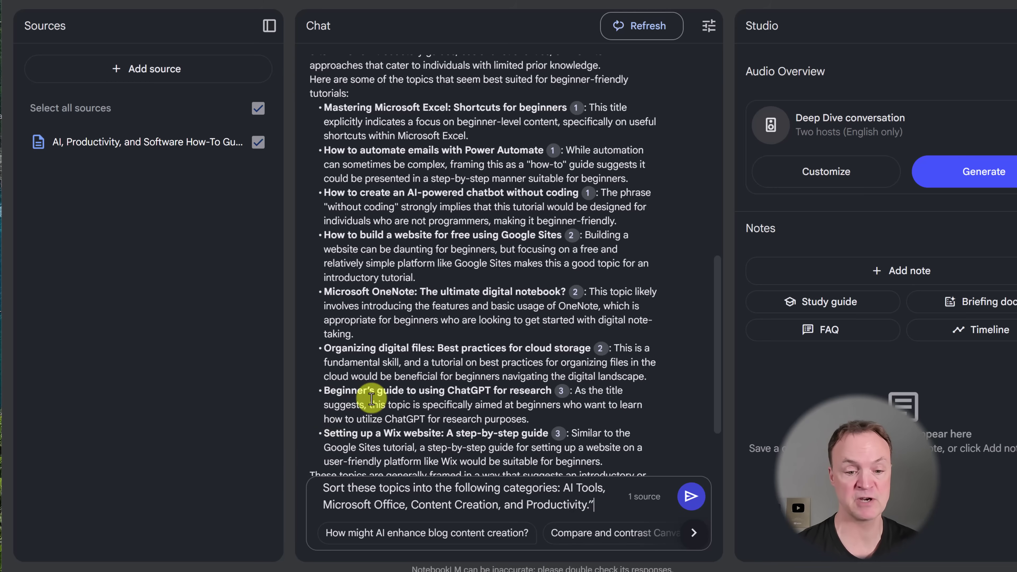
pyautogui.click(691, 497)
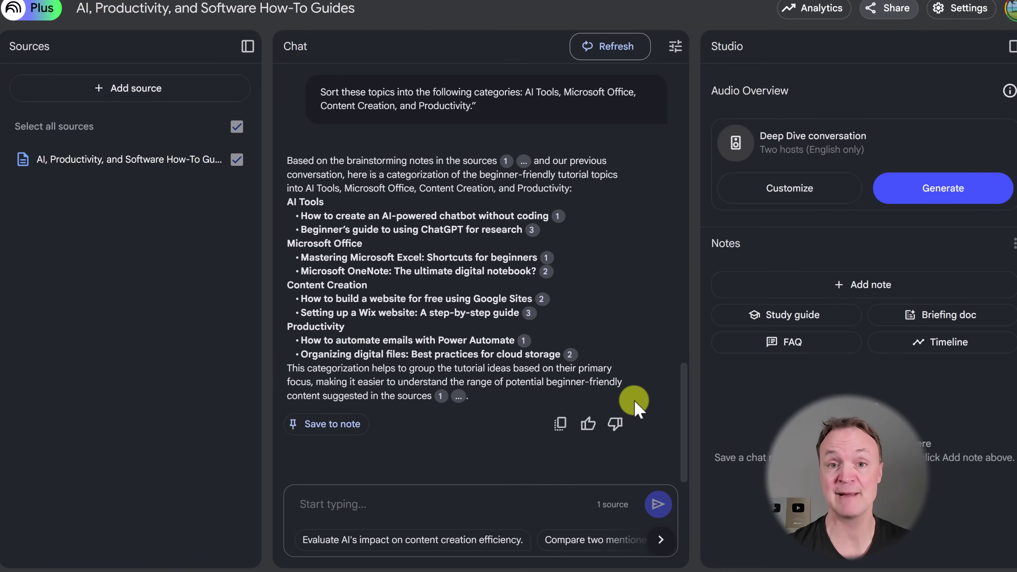
# Check the viewer access options in the notebook's Share dialog
pyautogui.click(875, 18)
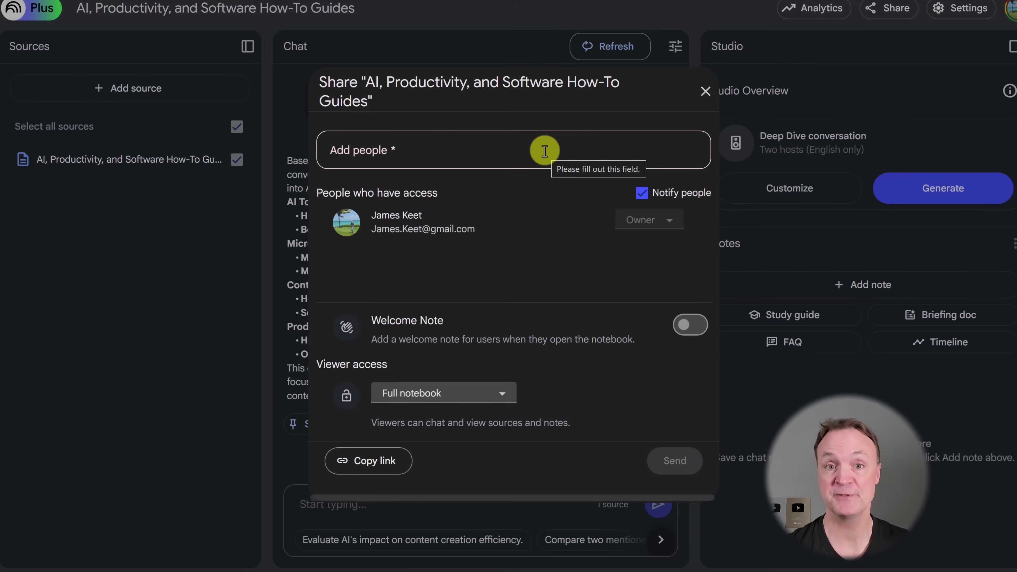
pyautogui.click(502, 393)
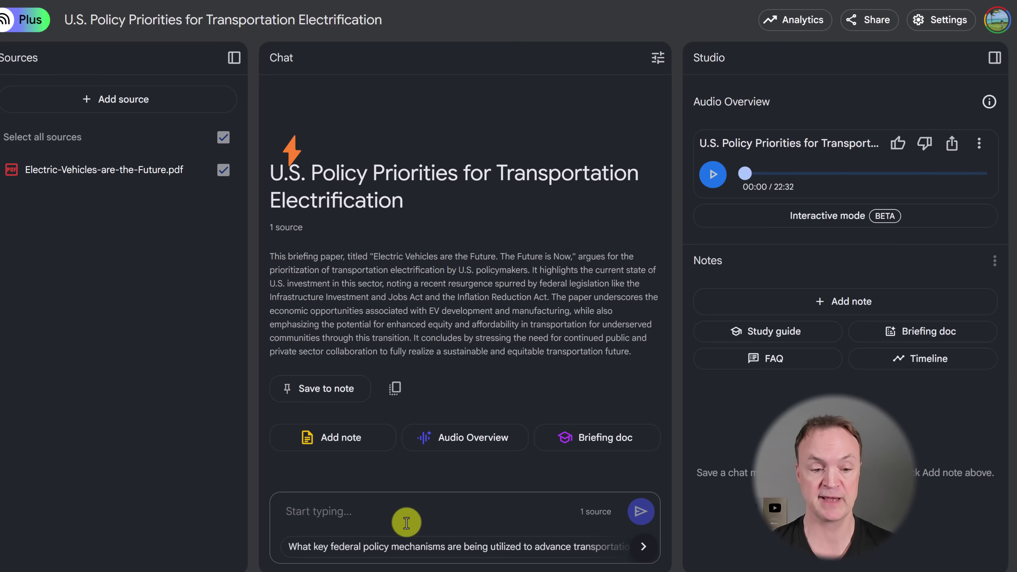
# Ask the notebook to summarize the EV research paper into key findings and insights
pyautogui.click(407, 523)
pyautogui.write('Summarize this research paper into key findings and insights')
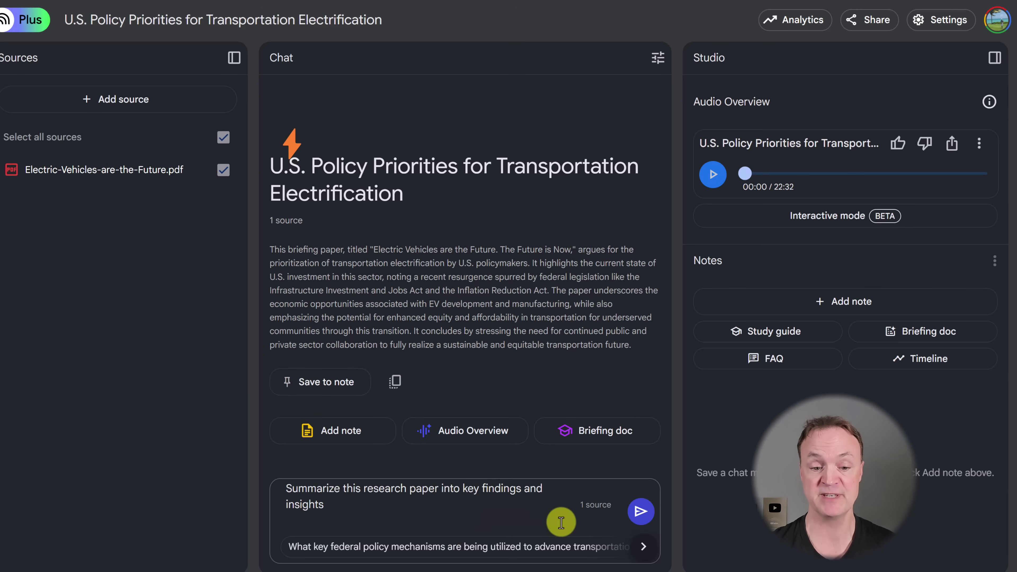
pyautogui.click(640, 517)
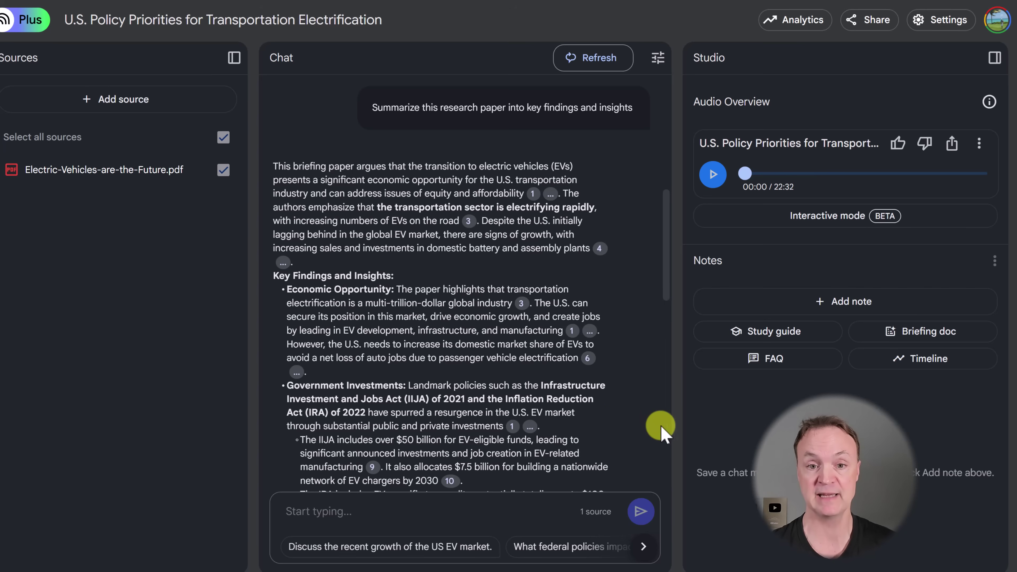
pyautogui.scroll(5, 616, 403)
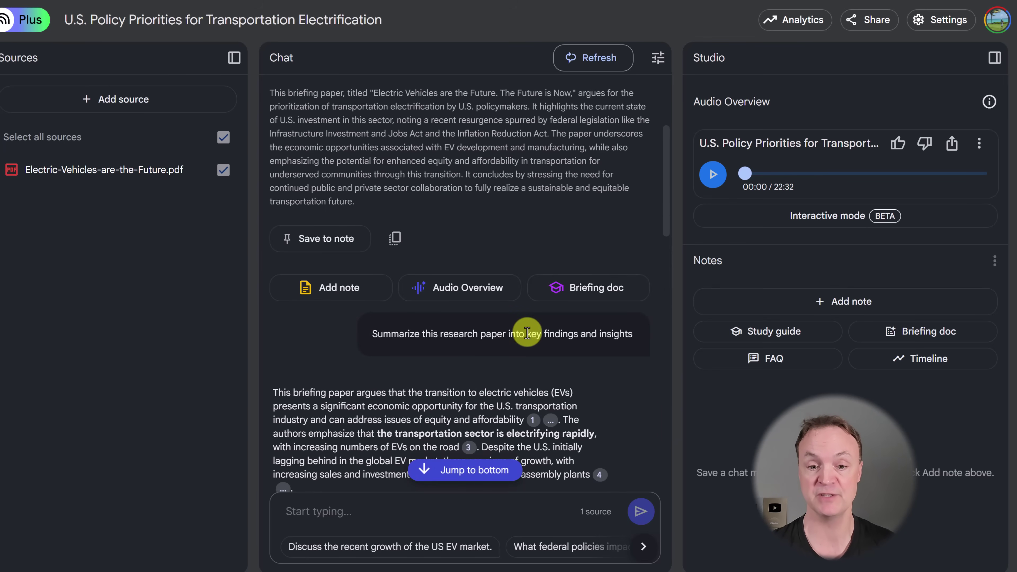
# Generate the briefing doc 'US Transportation Electrification: Policy and Opportunity' and convert it to a source
pyautogui.click(590, 297)
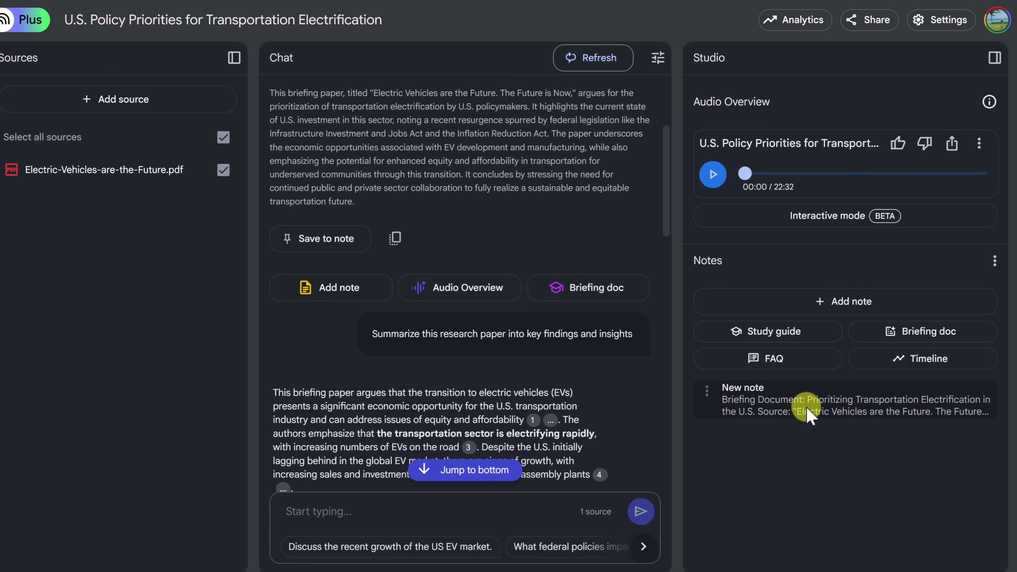
pyautogui.click(807, 413)
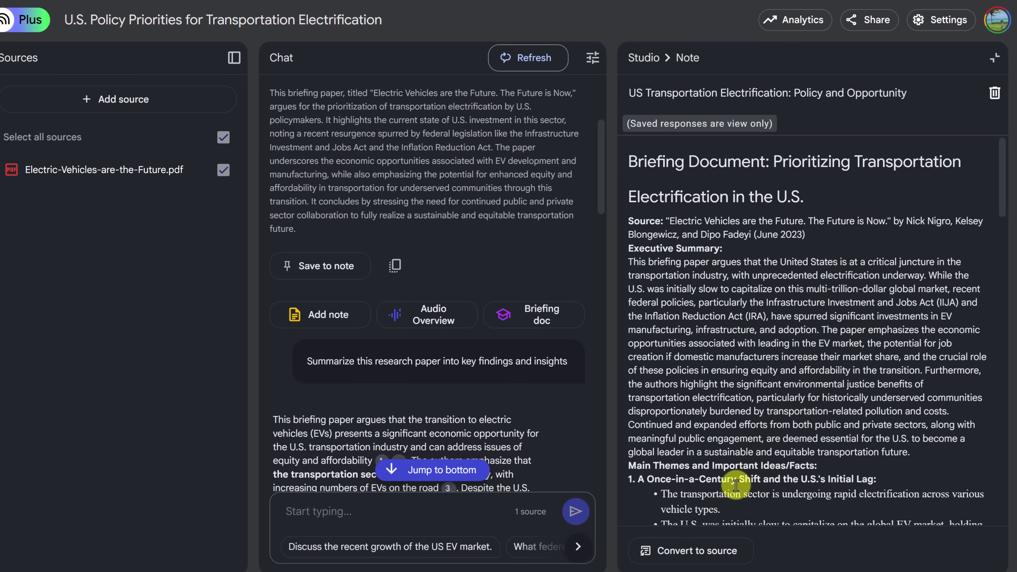
pyautogui.click(701, 552)
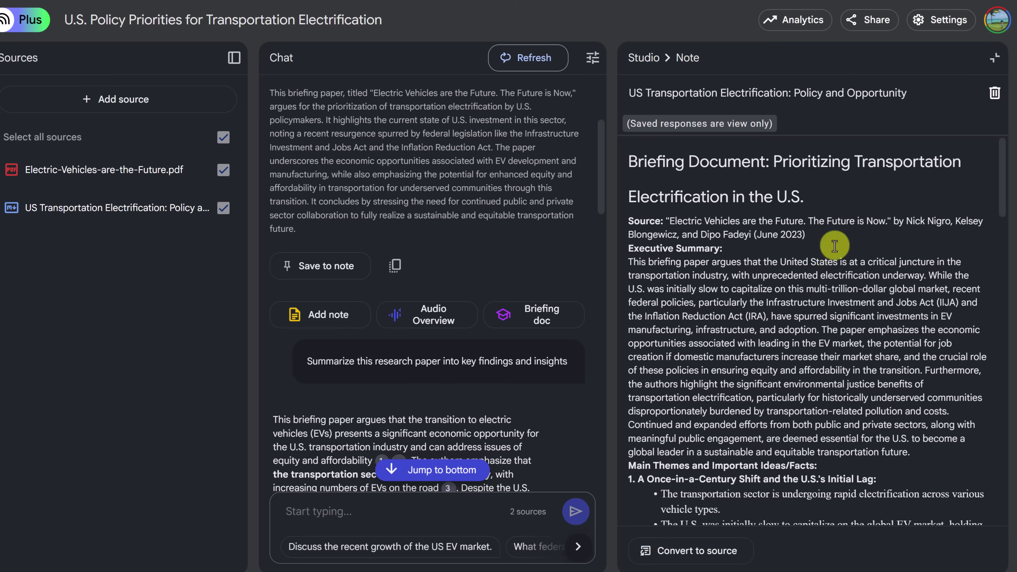
pyautogui.click(994, 58)
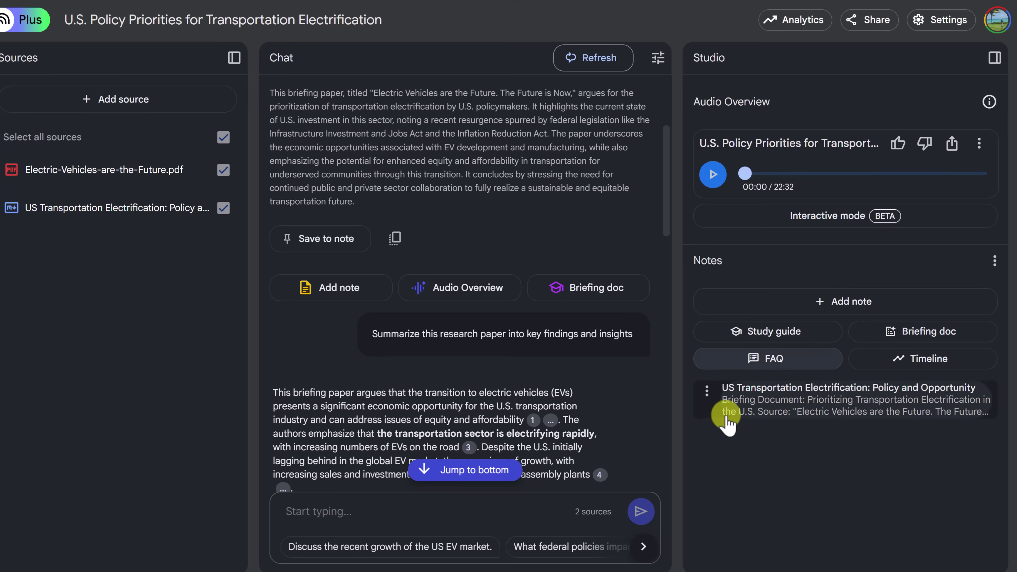
# Request a slide-numbered presentation briefing of the EV research, from title slide through slide 6
pyautogui.click(347, 514)
pyautogui.write('Create a presentation briefing summarizing this research have slide numbers')
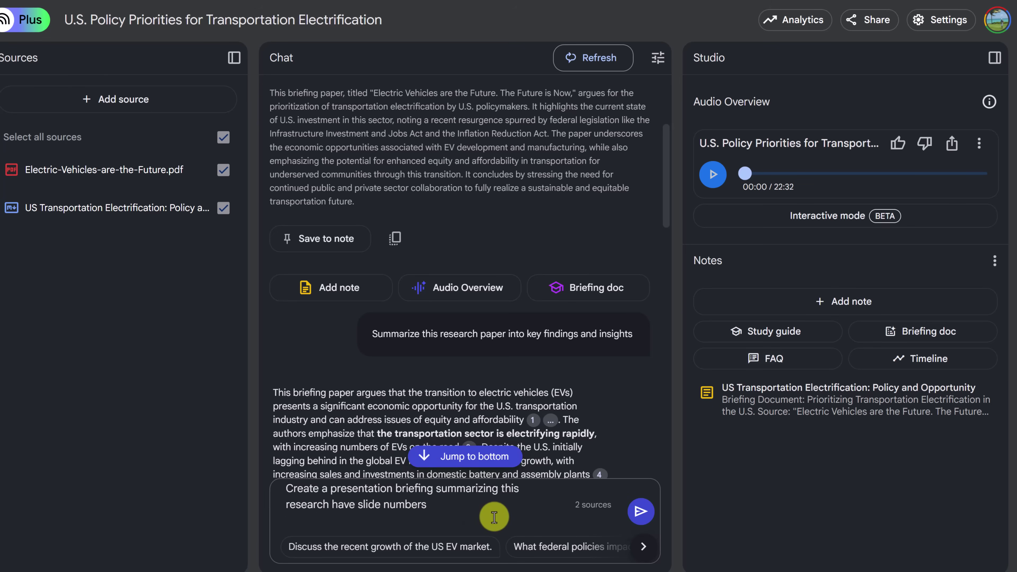
pyautogui.click(631, 521)
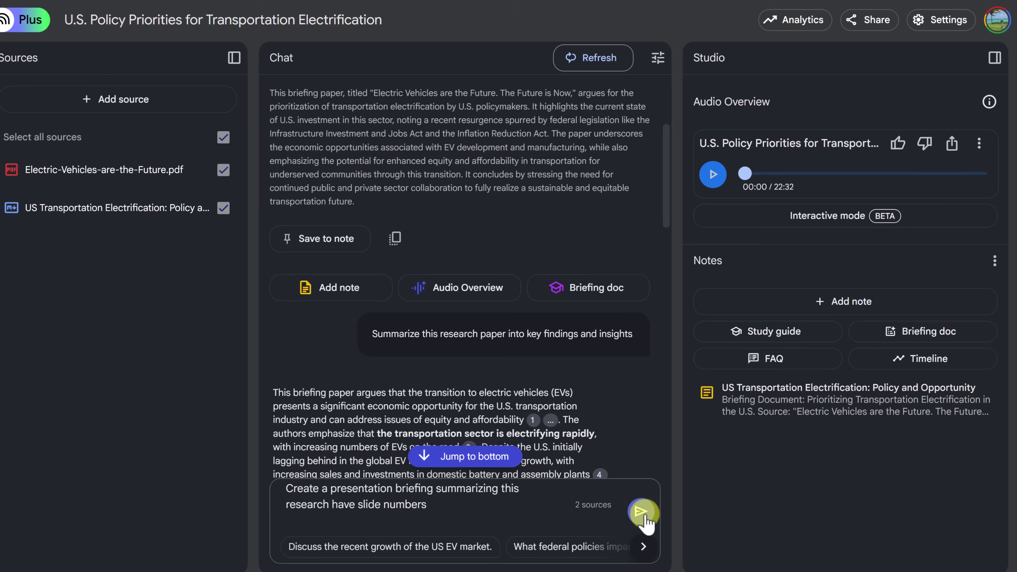
pyautogui.click(476, 312)
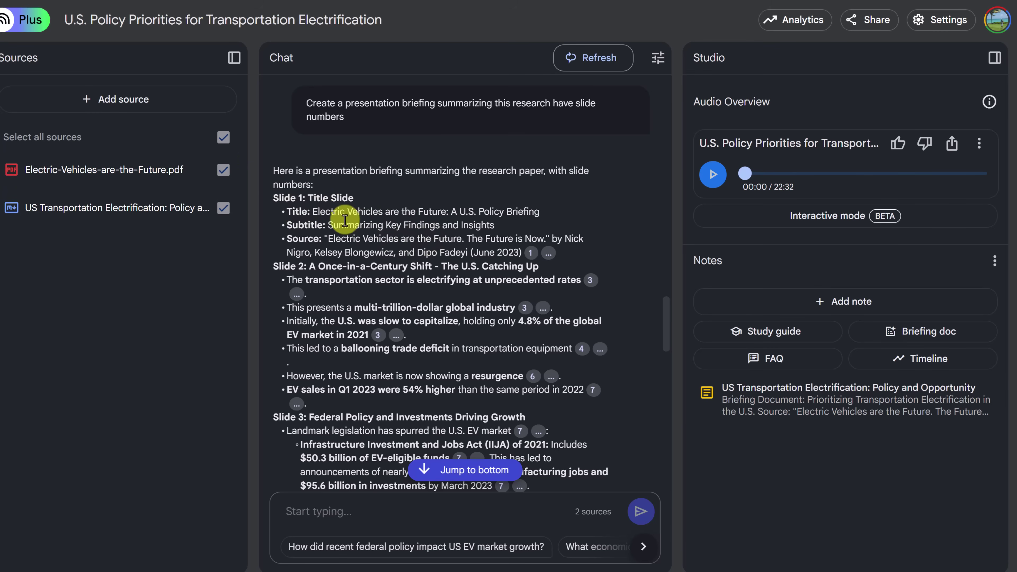
pyautogui.scroll(-1, 394, 230)
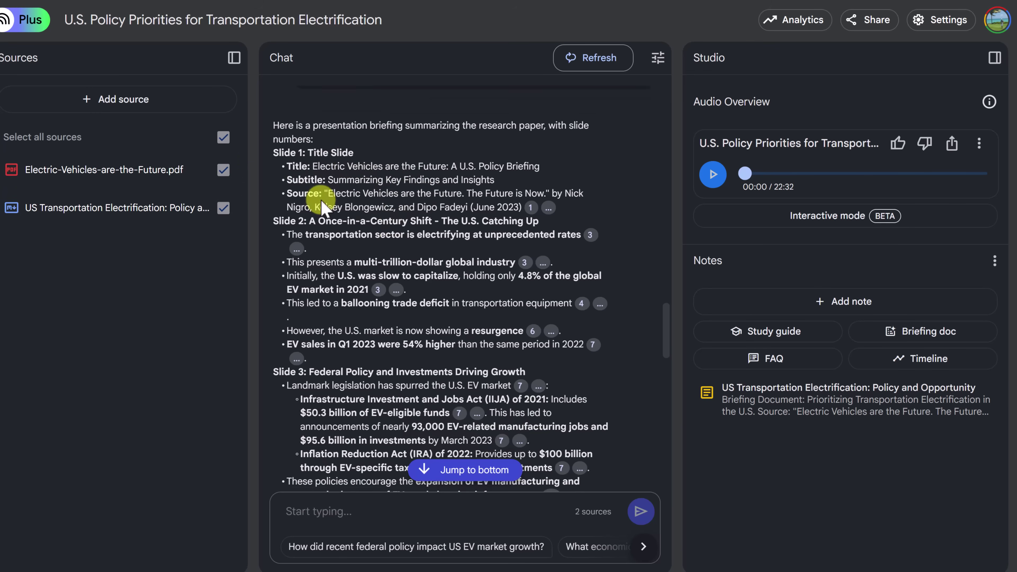
pyautogui.scroll(-1, 347, 202)
pyautogui.scroll(-3, 339, 209)
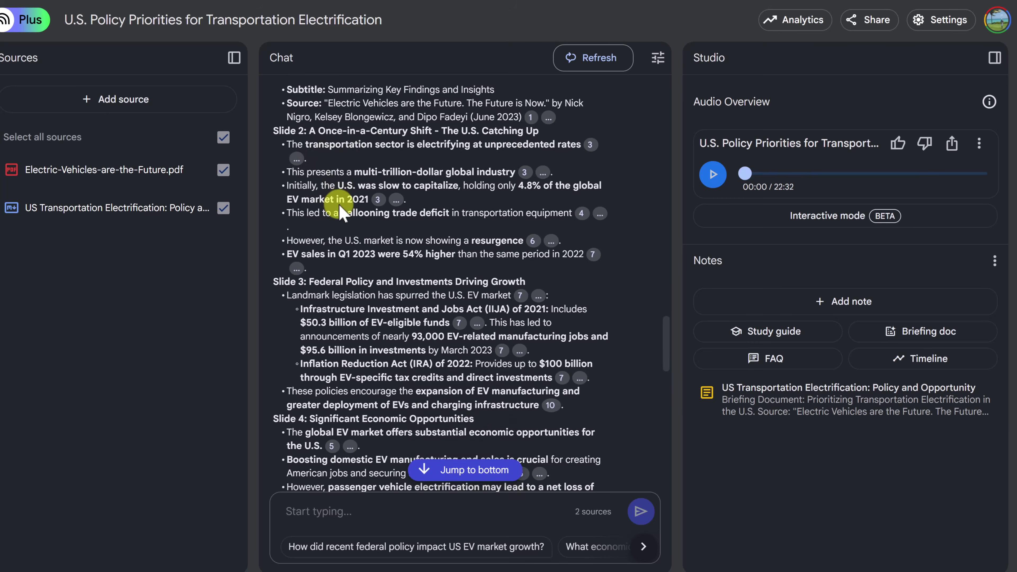
pyautogui.scroll(-6, 397, 265)
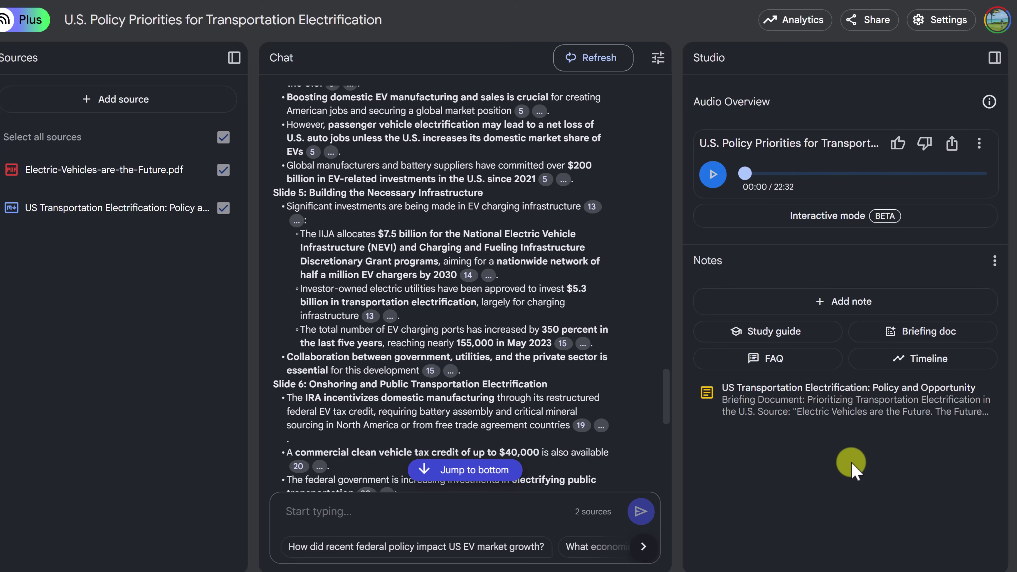
# Ask to reword the briefing in plain language for a general audience unfamiliar with EVs
pyautogui.click(340, 518)
pyautogui.write("Reword this for a general audience who isn't familiar Evs")
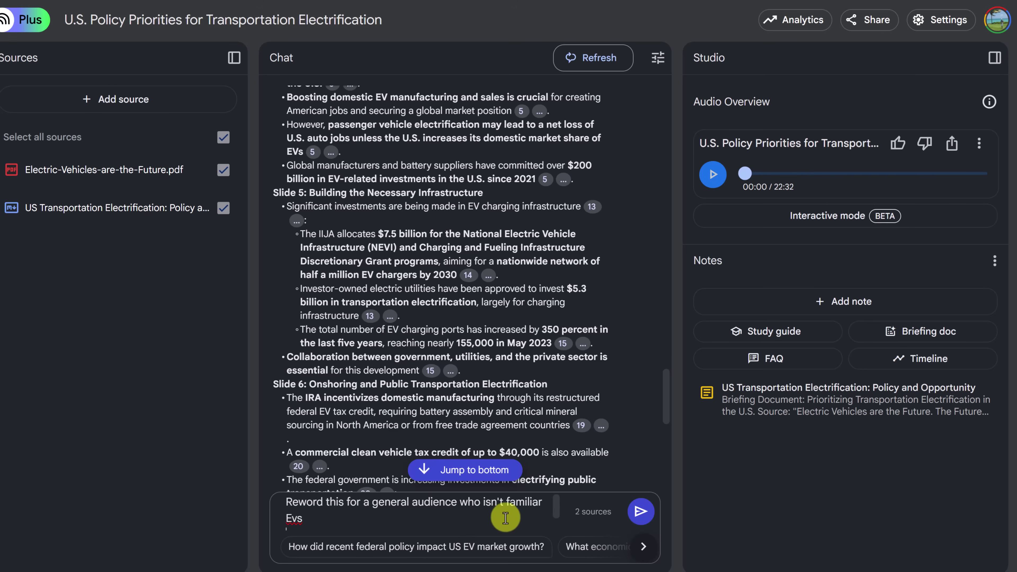
pyautogui.click(641, 517)
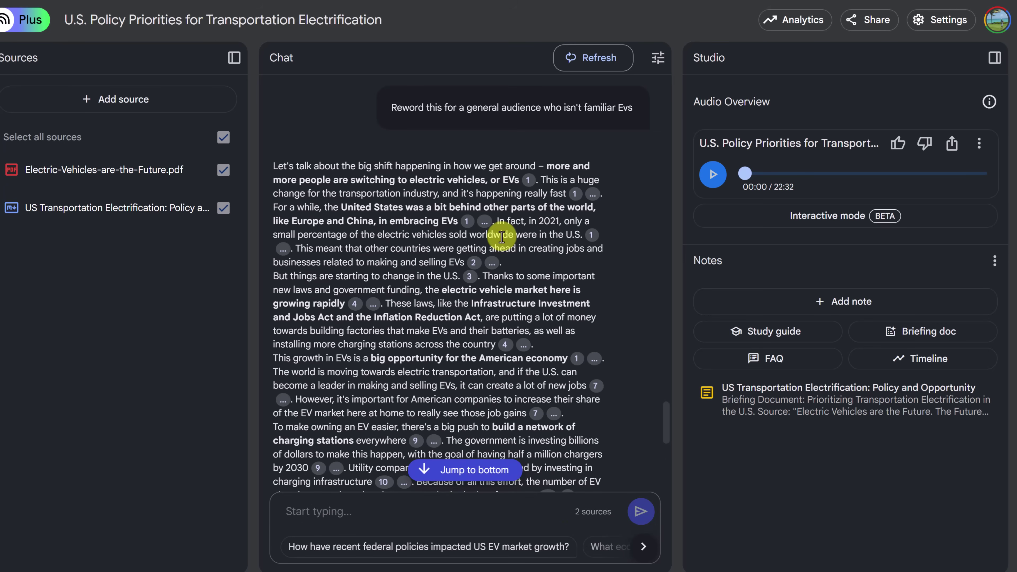
pyautogui.scroll(-5, 532, 248)
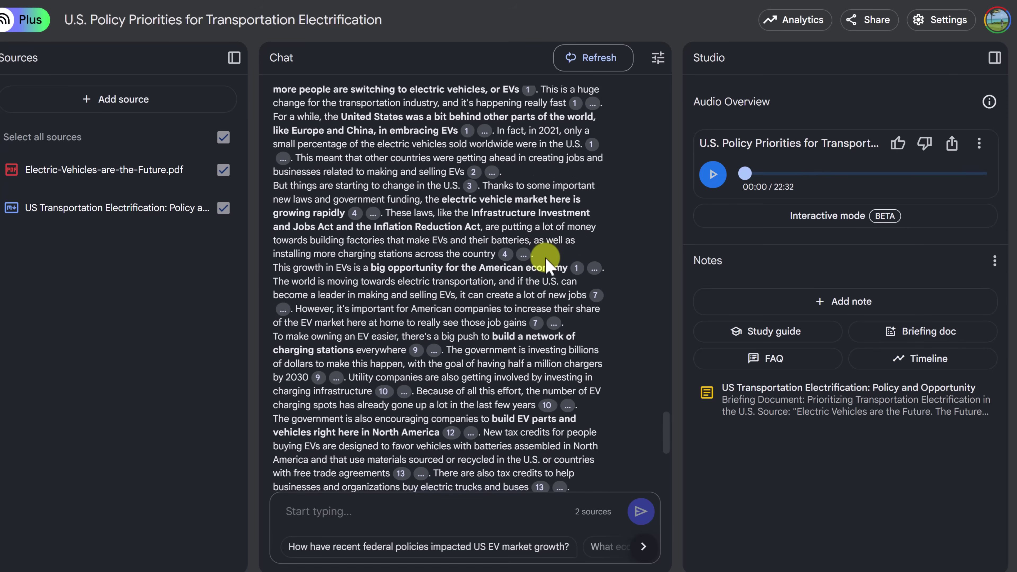
pyautogui.scroll(-2, 543, 268)
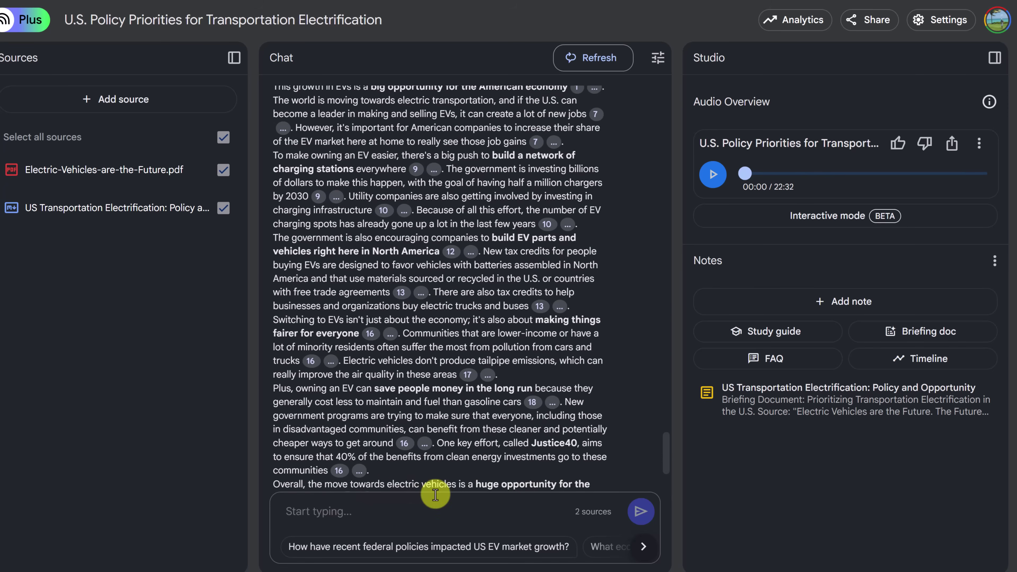
# Ask to condense the material into three key points for a Twitter thread
pyautogui.write('Condense this into 3 key points for a Twitter thread.')
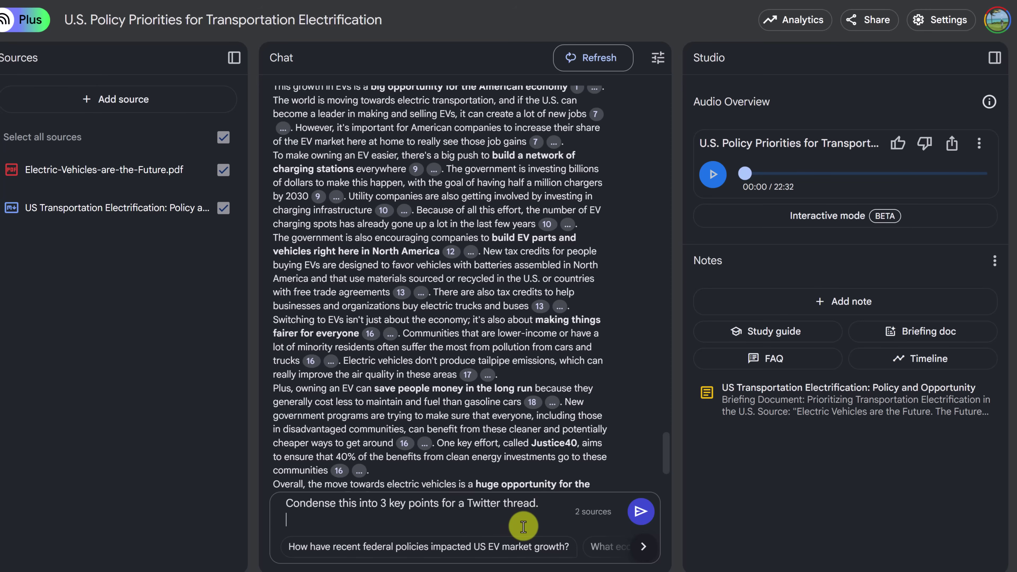
pyautogui.click(640, 512)
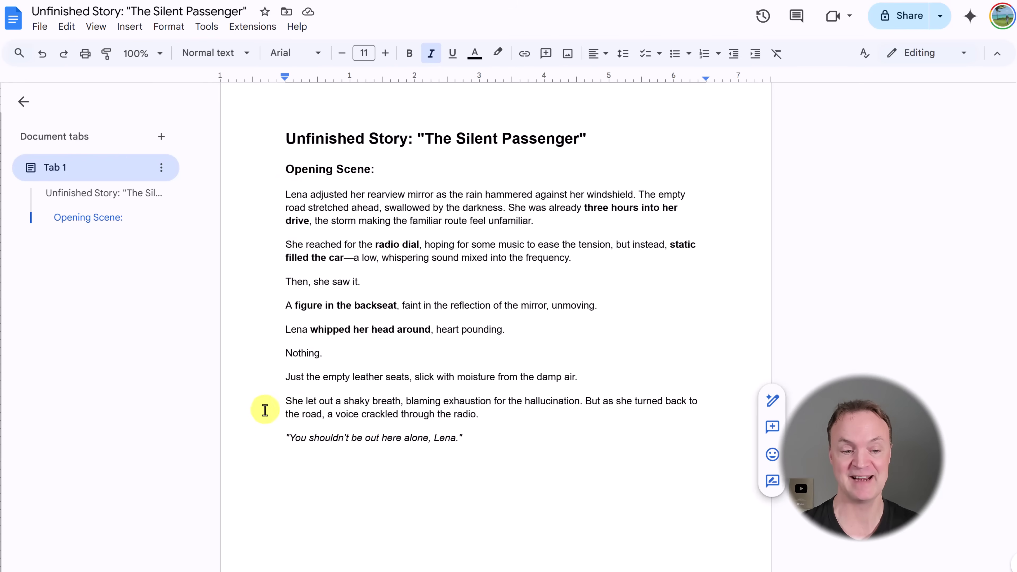
pyautogui.click(302, 441)
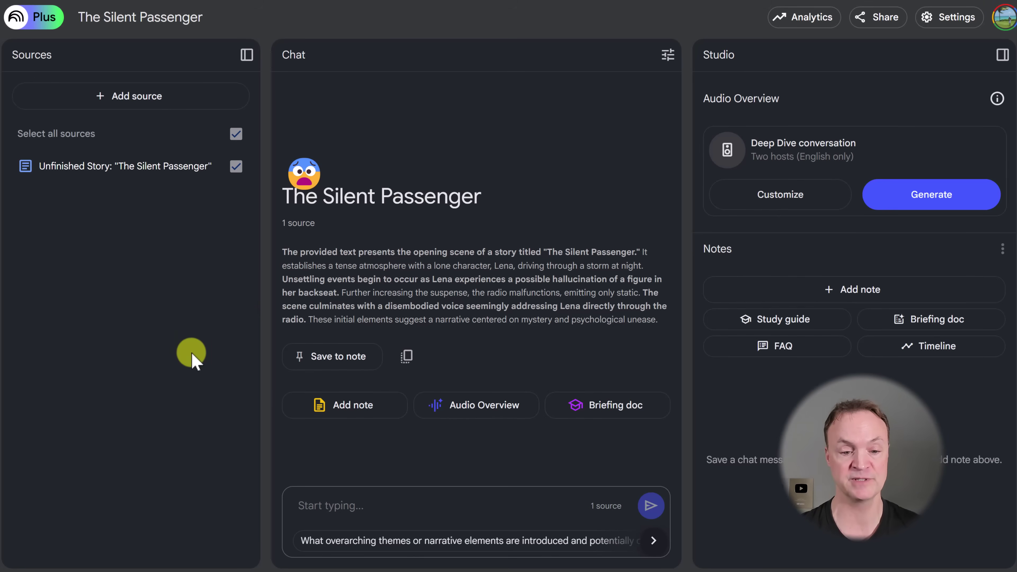
# Ask The Silent Passenger notebook for three new ways to continue the story
pyautogui.click(313, 490)
pyautogui.write('Give me three new ways to continue this story from where I left off."')
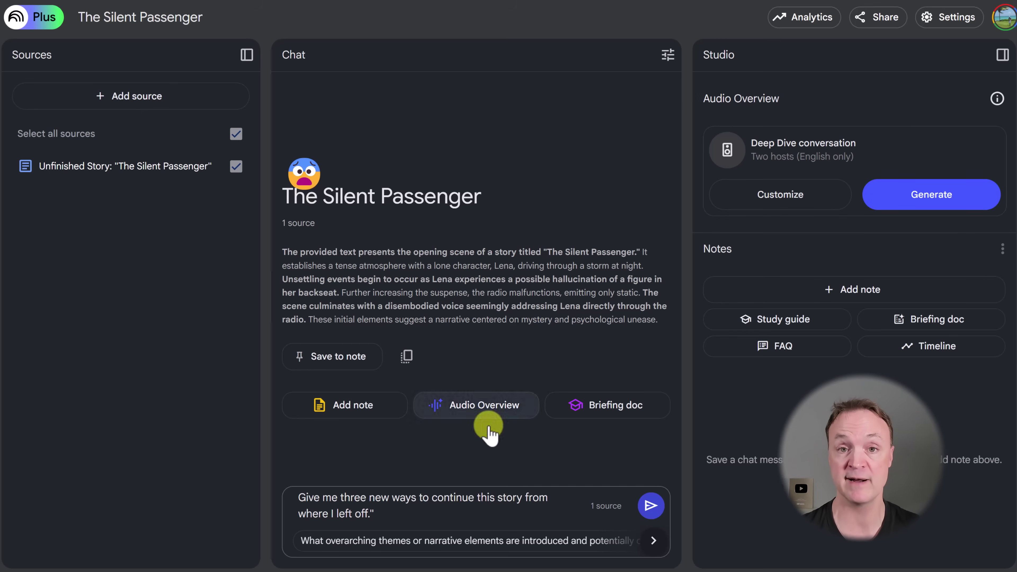
pyautogui.click(650, 506)
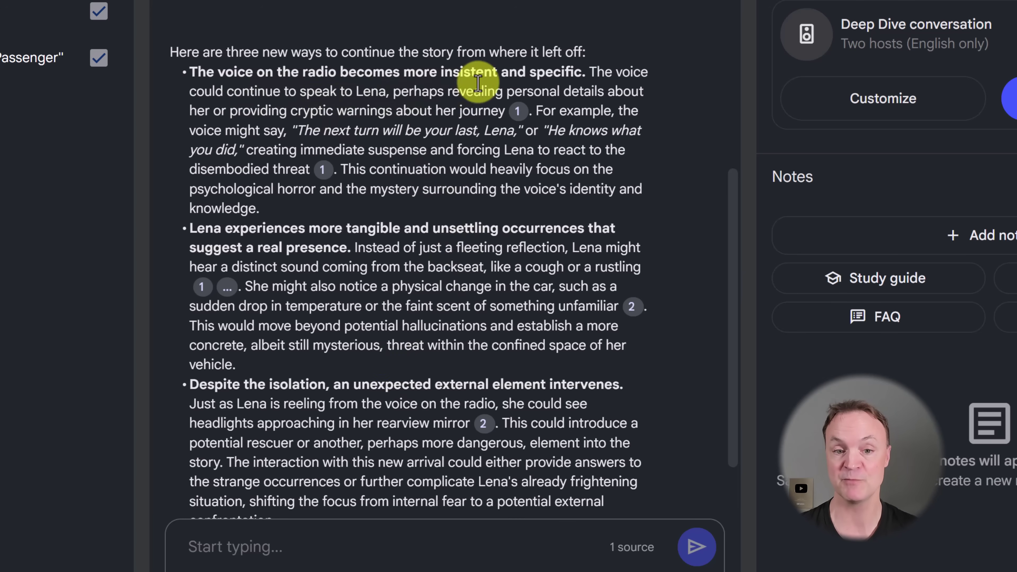
pyautogui.scroll(-3, 386, 211)
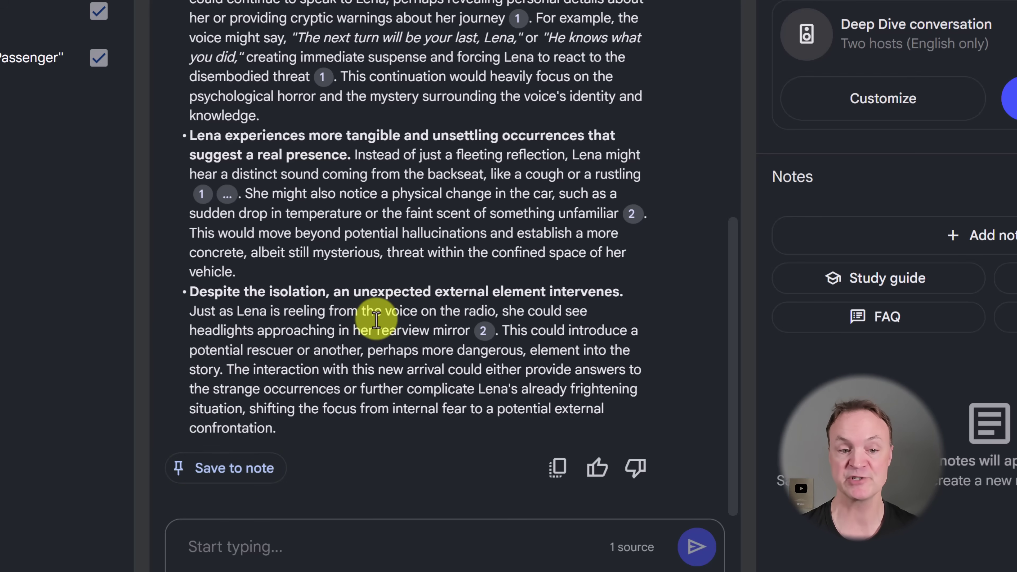
pyautogui.scroll(5, 375, 322)
pyautogui.scroll(-5, 405, 201)
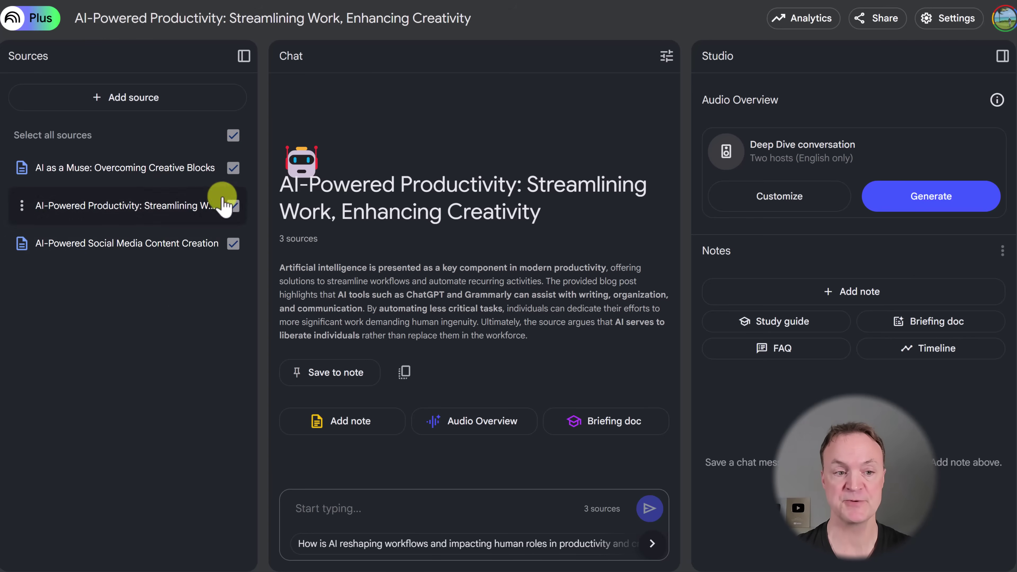
# Request a summary of the blog posts' key themes: creativity, productivity and content creation
pyautogui.write('Extract the key themes from these blog posts and summarize them')
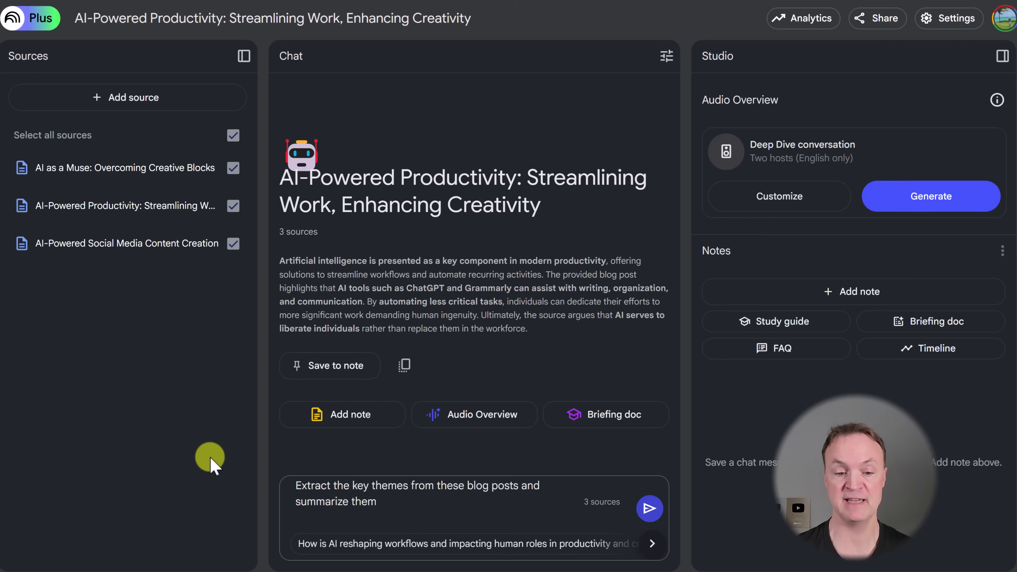
pyautogui.click(650, 509)
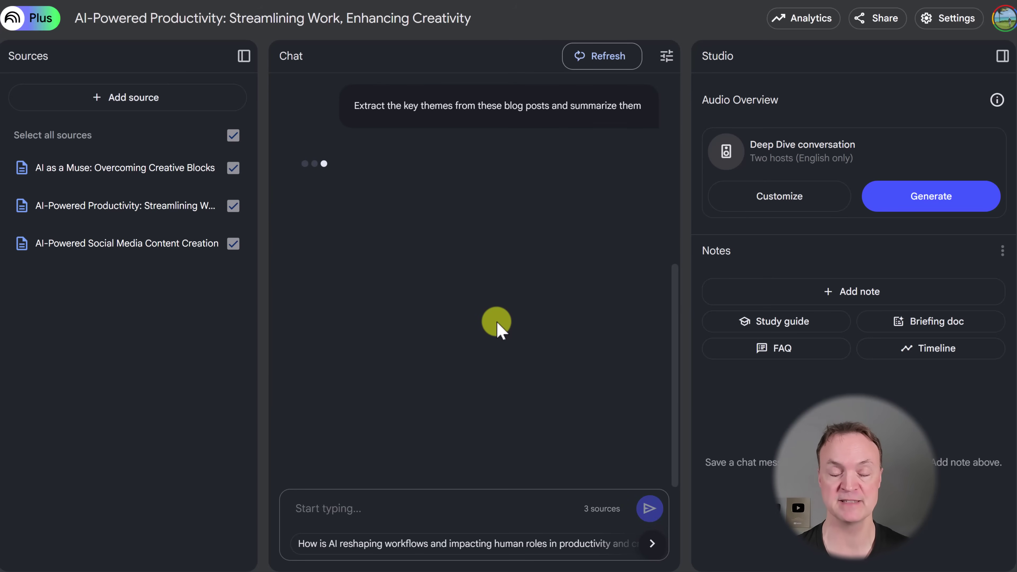
pyautogui.moveTo(582, 208)
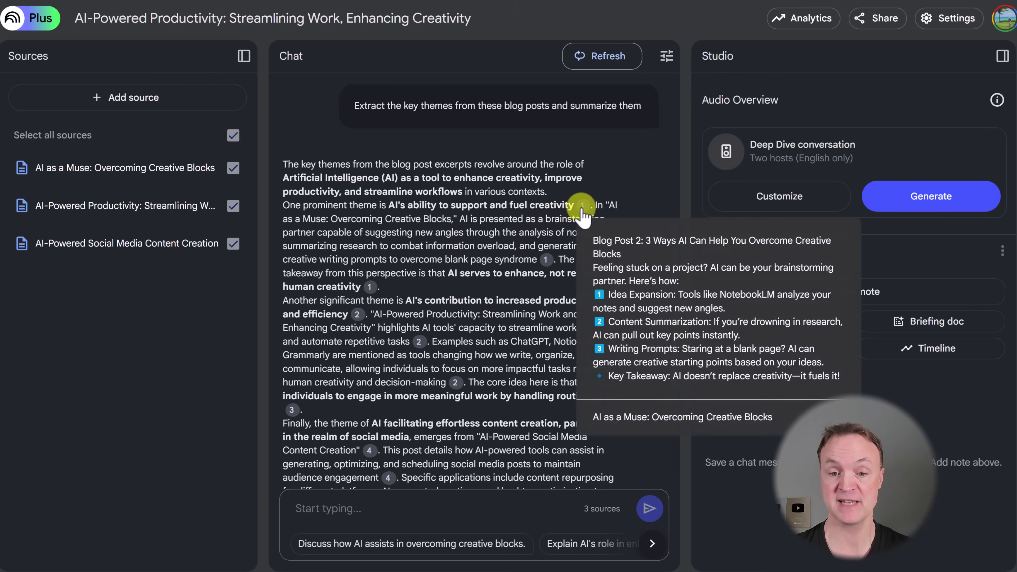
pyautogui.moveTo(356, 315)
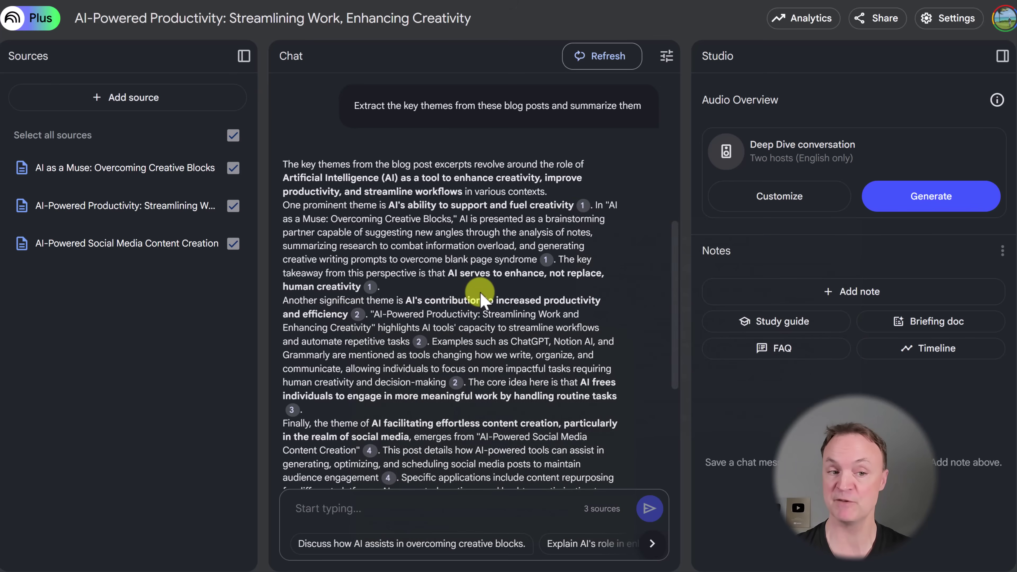
pyautogui.scroll(-5, 481, 296)
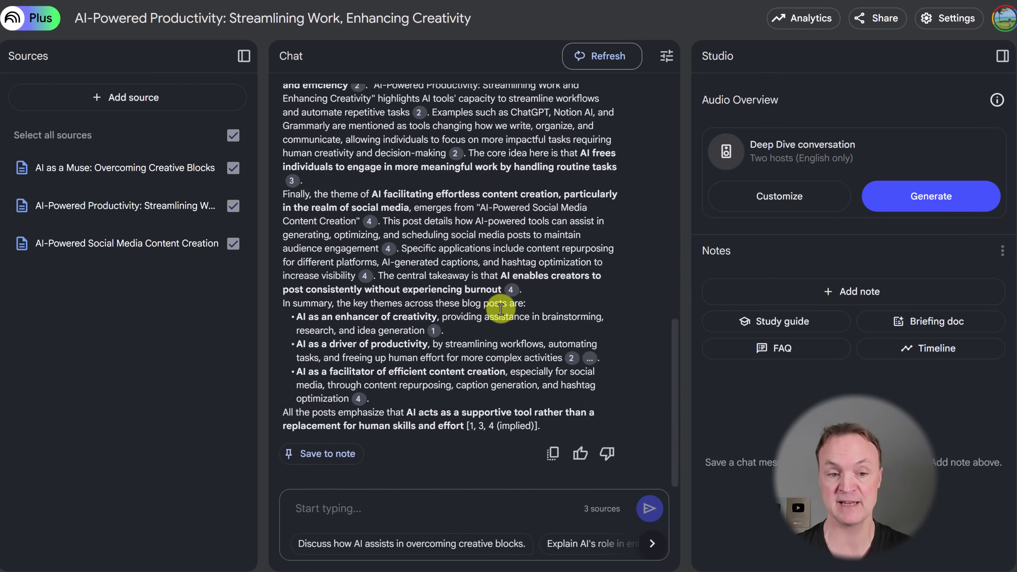
pyautogui.scroll(5, 499, 341)
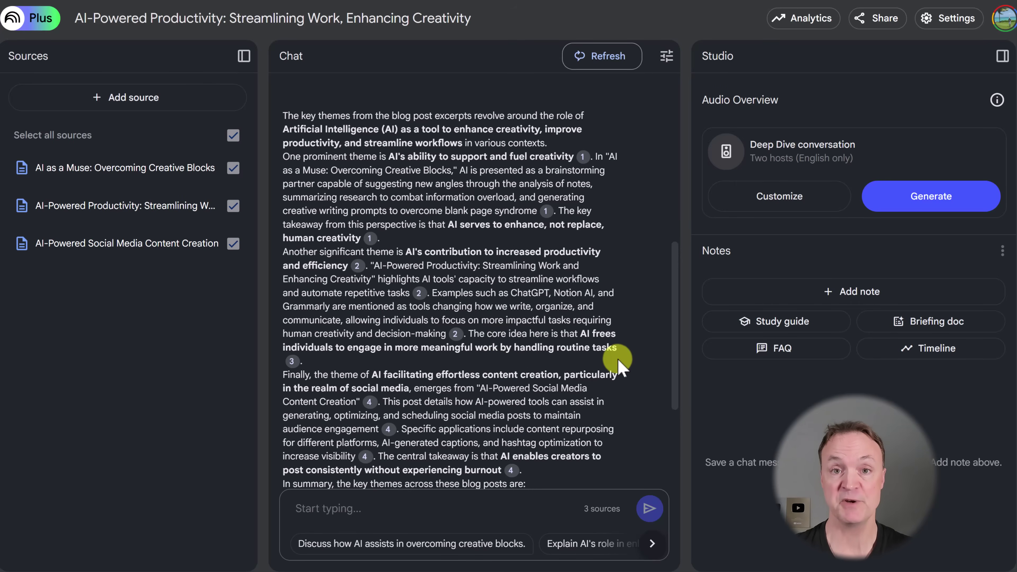
pyautogui.scroll(-3, 611, 368)
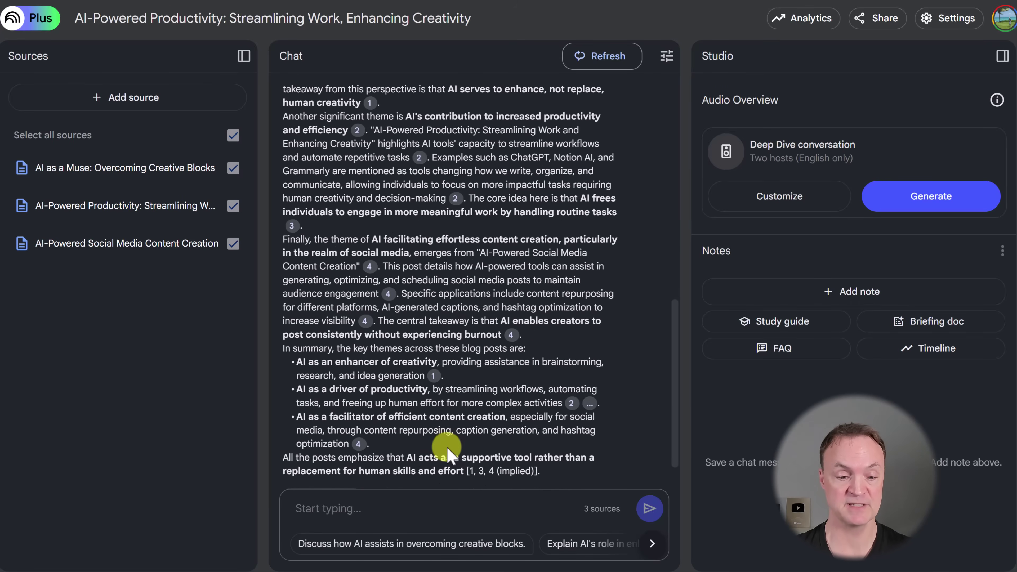
# Ask to turn the themes into short, engaging social media posts and highlight the first post
pyautogui.click(302, 508)
pyautogui.write('Turn these themes into short, engaging social media posts')
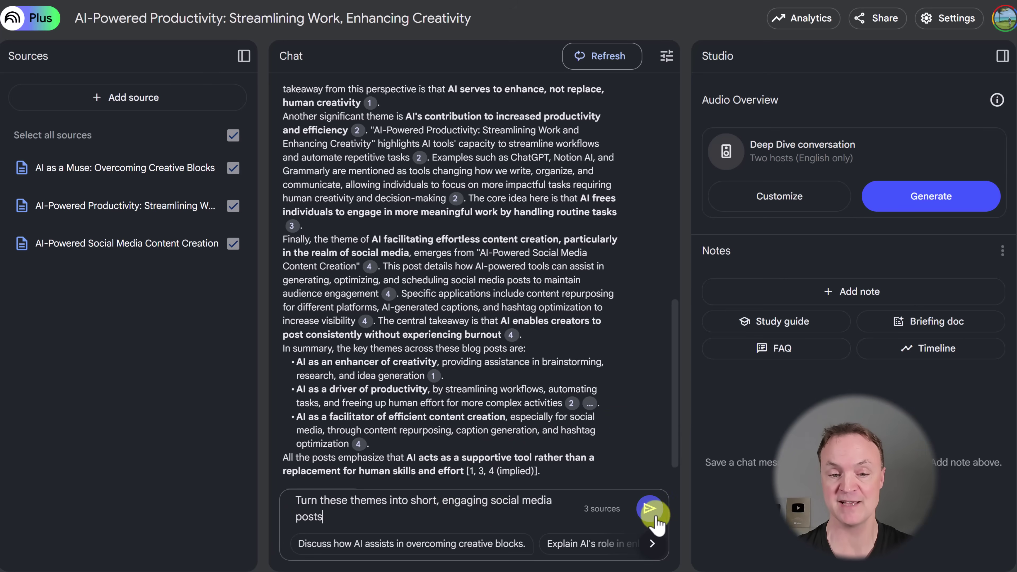
pyautogui.click(649, 508)
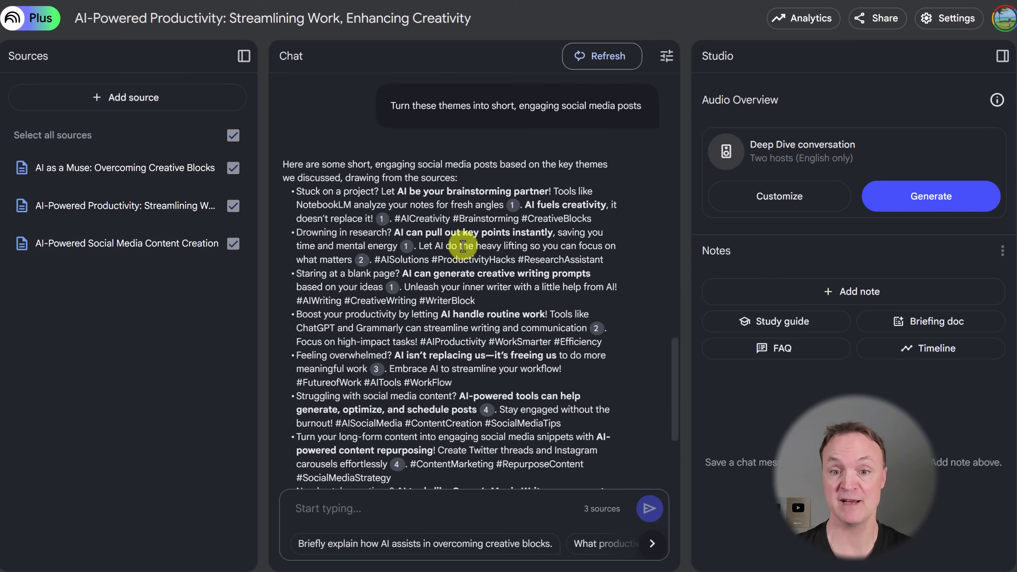
pyautogui.scroll(8, 535, 274)
pyautogui.scroll(-8, 499, 263)
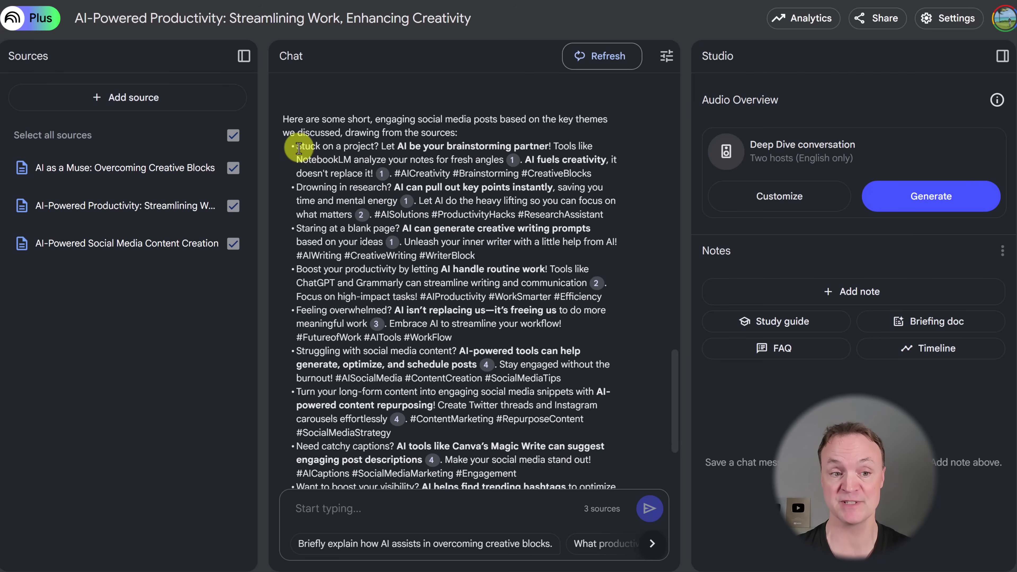
pyautogui.moveTo(296, 148); pyautogui.dragTo(548, 204)
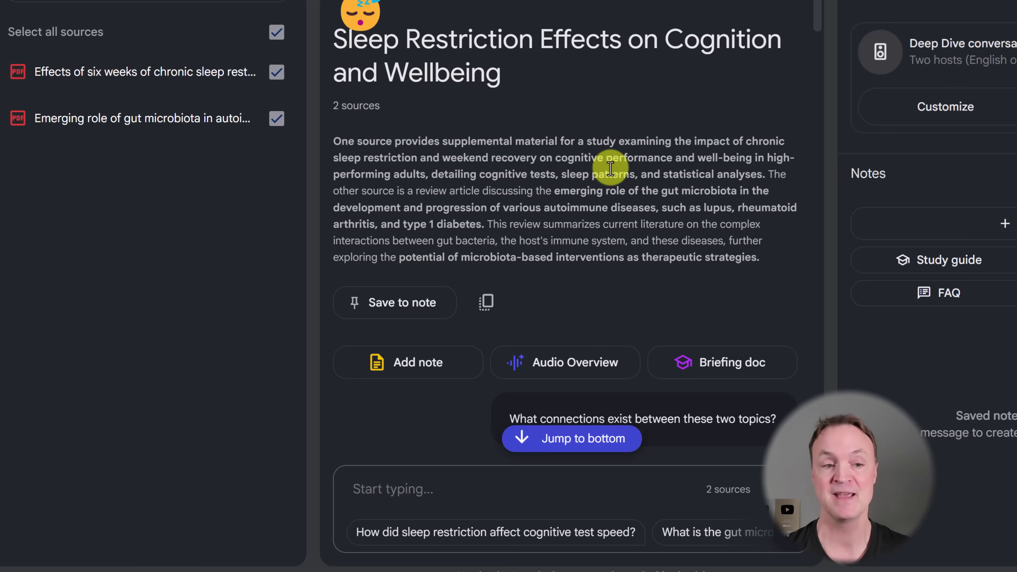
pyautogui.scroll(-5, 613, 171)
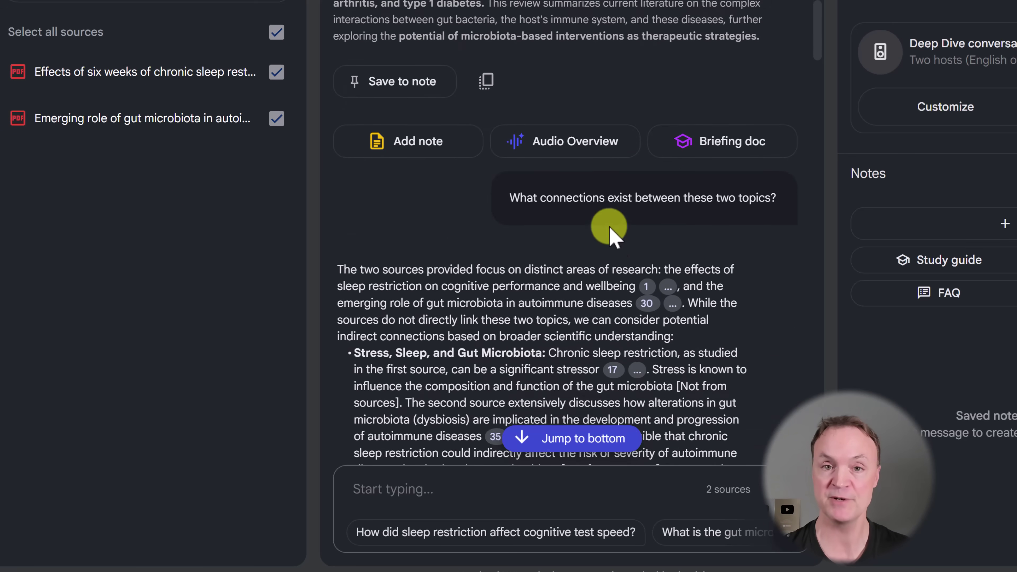
pyautogui.scroll(-1, 627, 240)
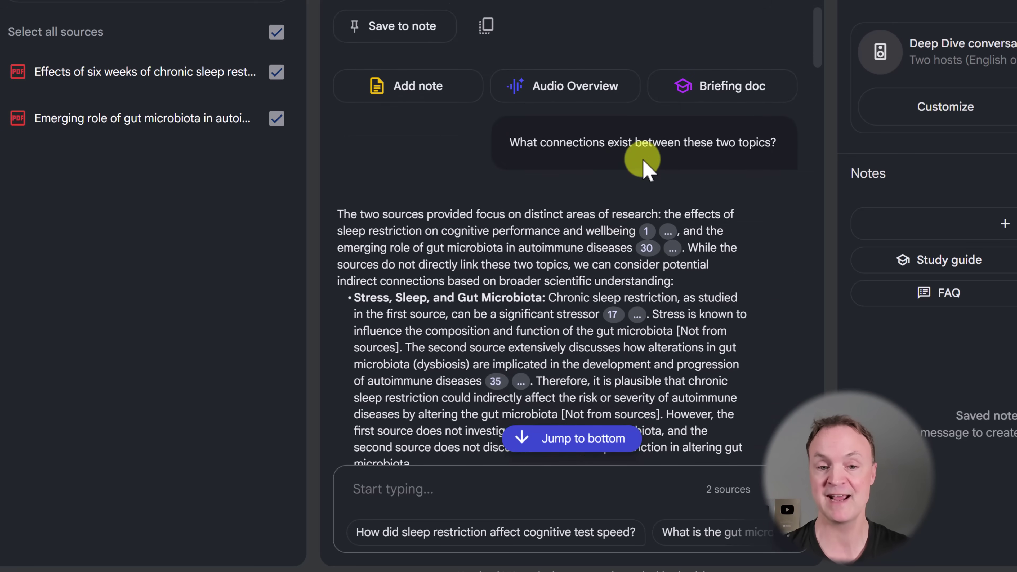
pyautogui.scroll(-3, 745, 174)
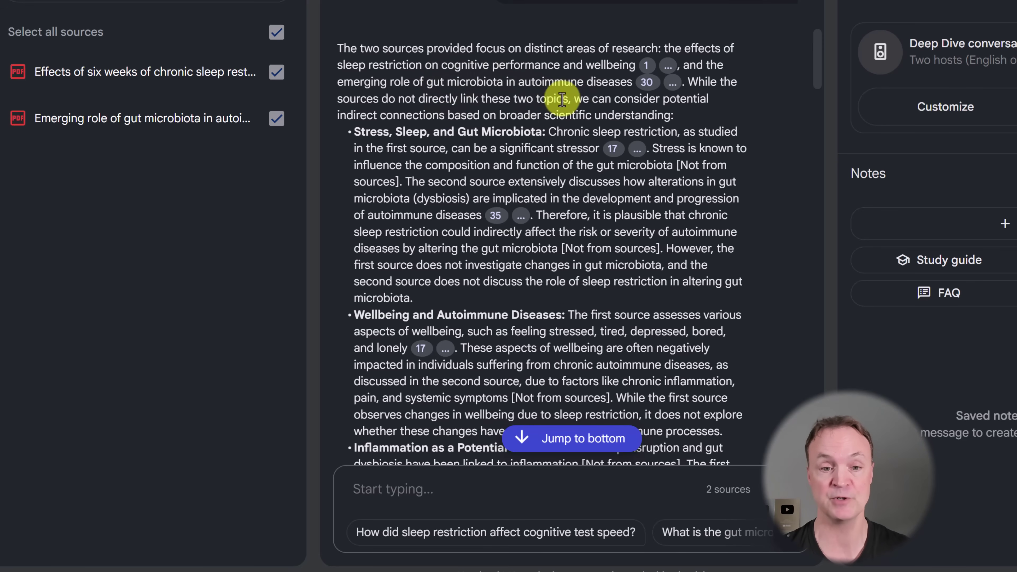
pyautogui.moveTo(580, 100); pyautogui.dragTo(687, 112)
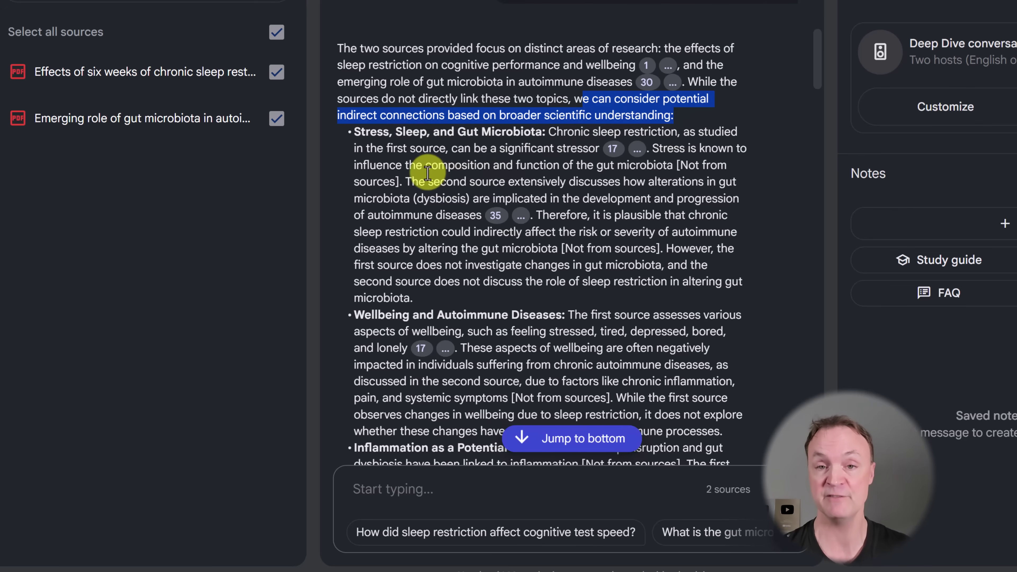
pyautogui.scroll(-2, 428, 172)
pyautogui.scroll(-8, 428, 172)
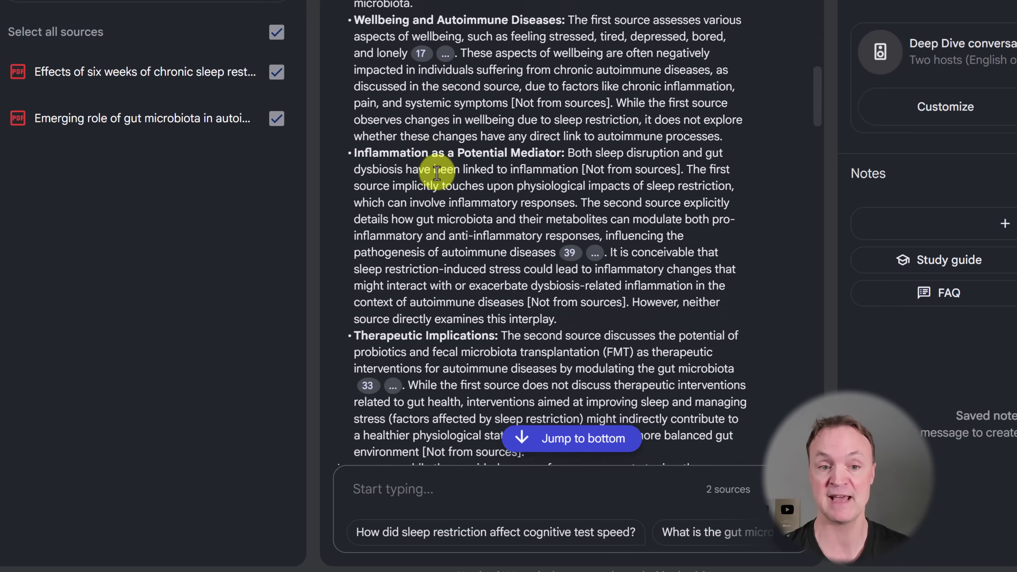
pyautogui.scroll(-7, 437, 172)
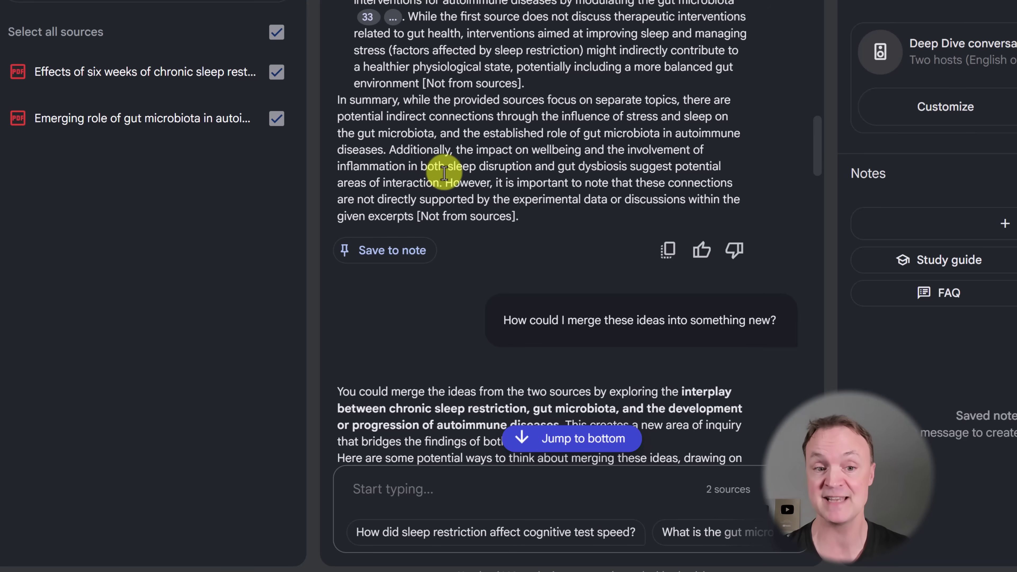
pyautogui.scroll(-5, 519, 170)
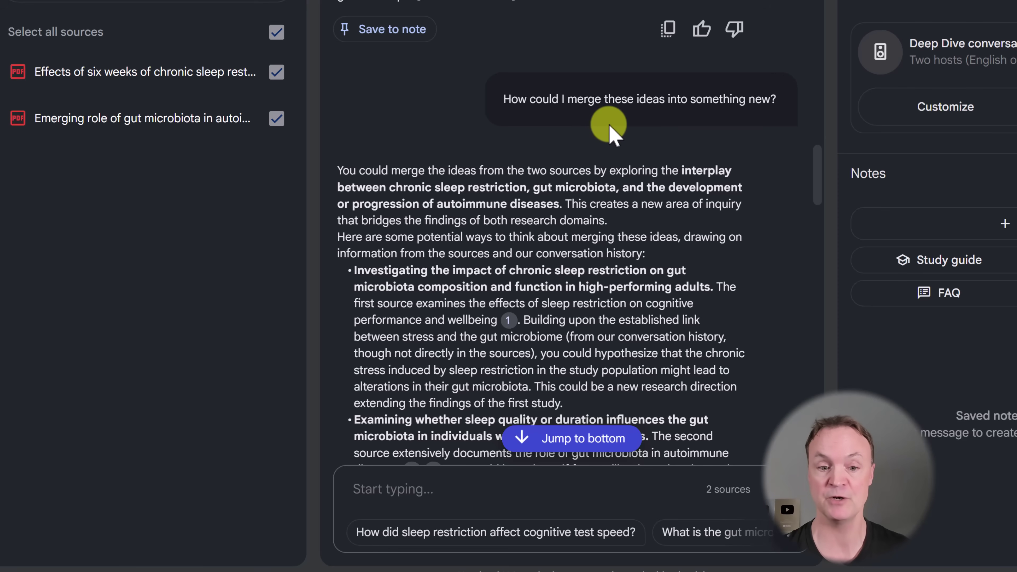
pyautogui.scroll(-4, 608, 124)
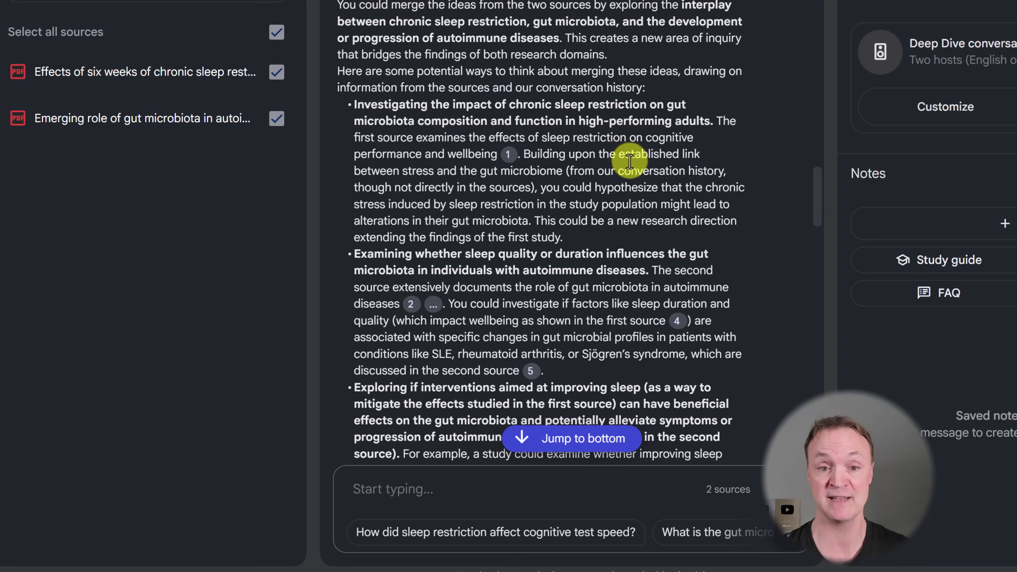
pyautogui.scroll(-4, 630, 162)
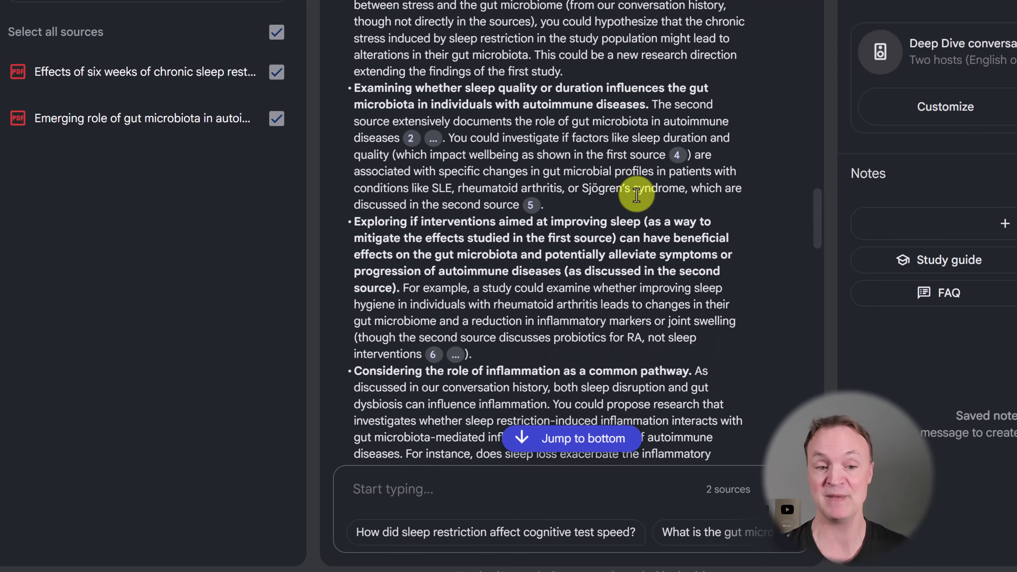
pyautogui.scroll(-3, 637, 196)
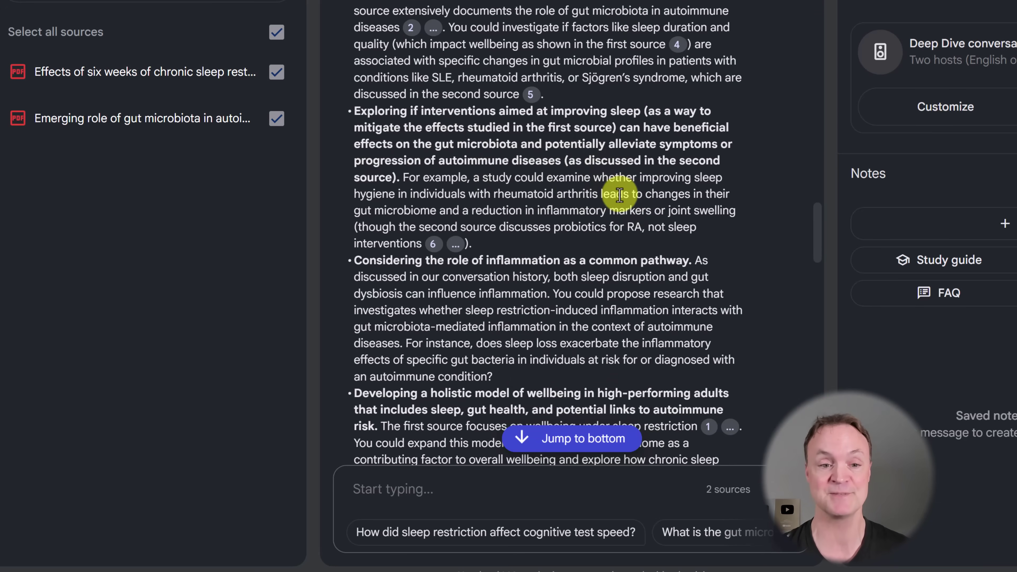
pyautogui.scroll(-11, 654, 204)
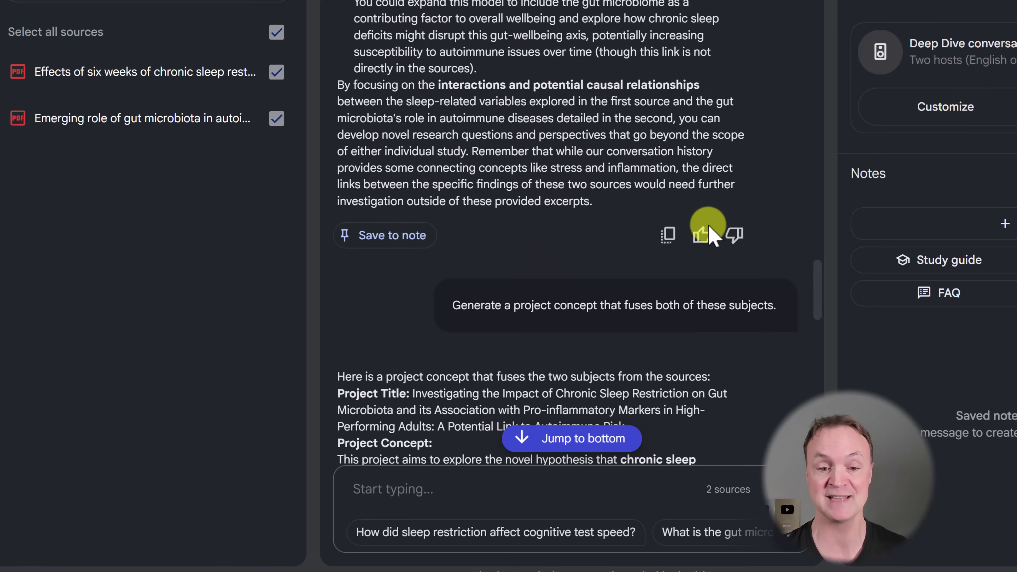
# Scroll through the fused project concept reply down to Potential Outcomes and Significance
pyautogui.scroll(-4, 708, 232)
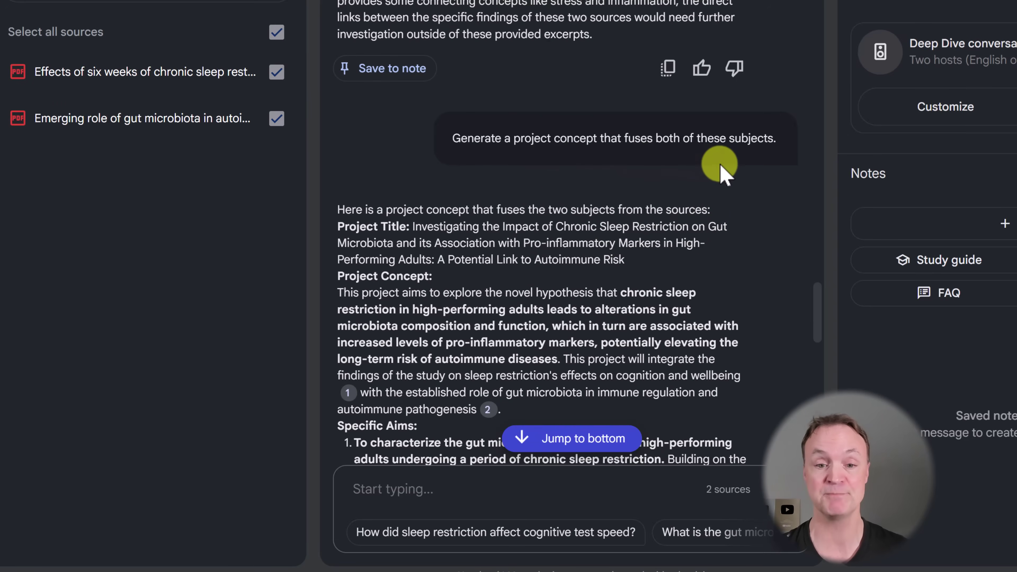
pyautogui.scroll(-2, 725, 182)
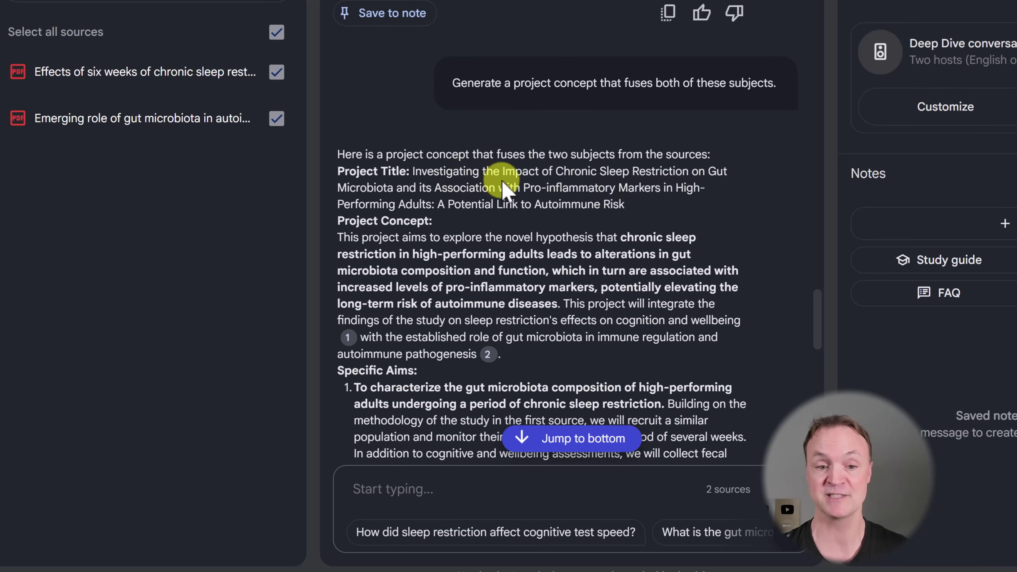
pyautogui.scroll(-6, 711, 200)
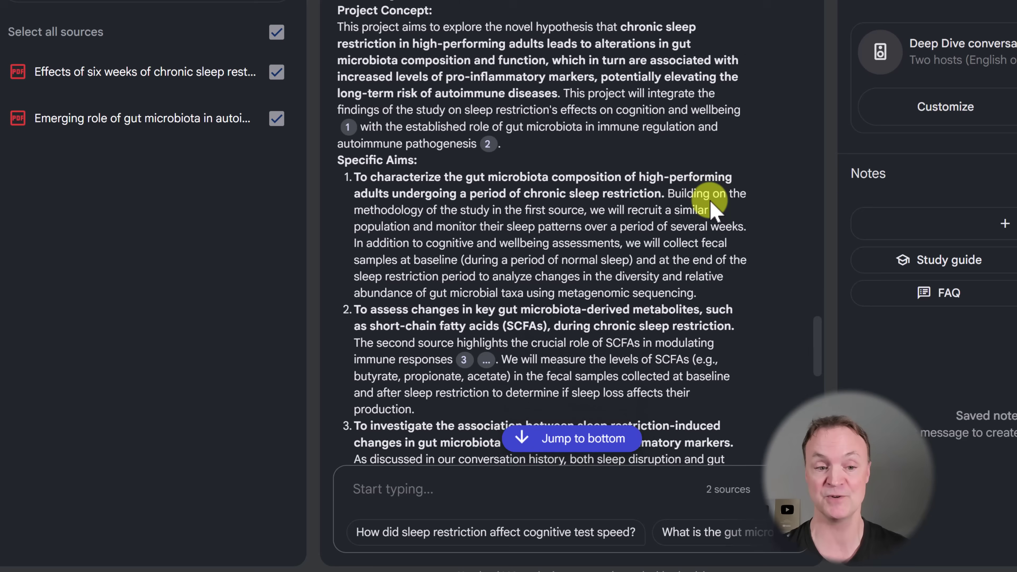
pyautogui.scroll(-10, 711, 204)
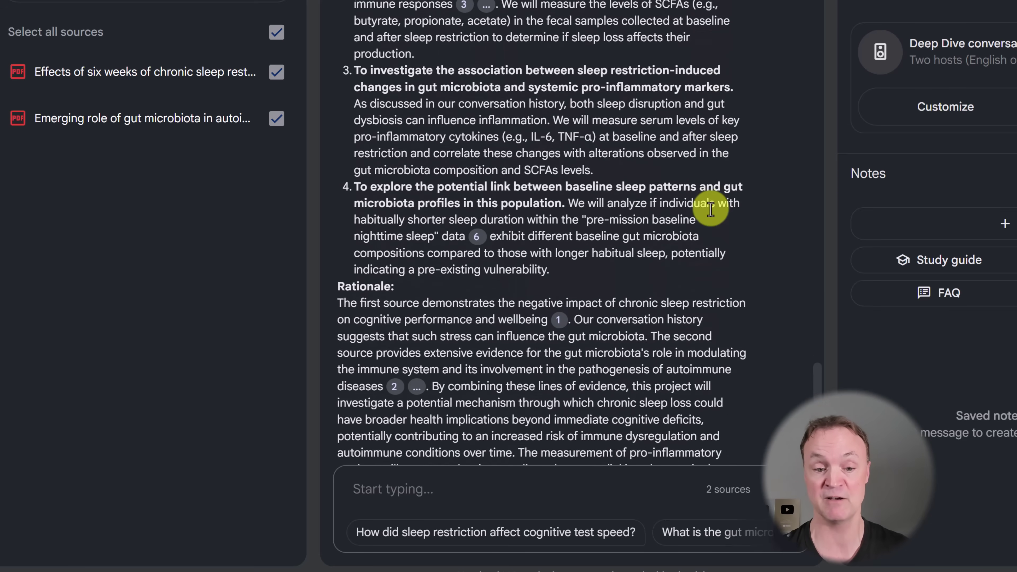
pyautogui.scroll(-7, 711, 208)
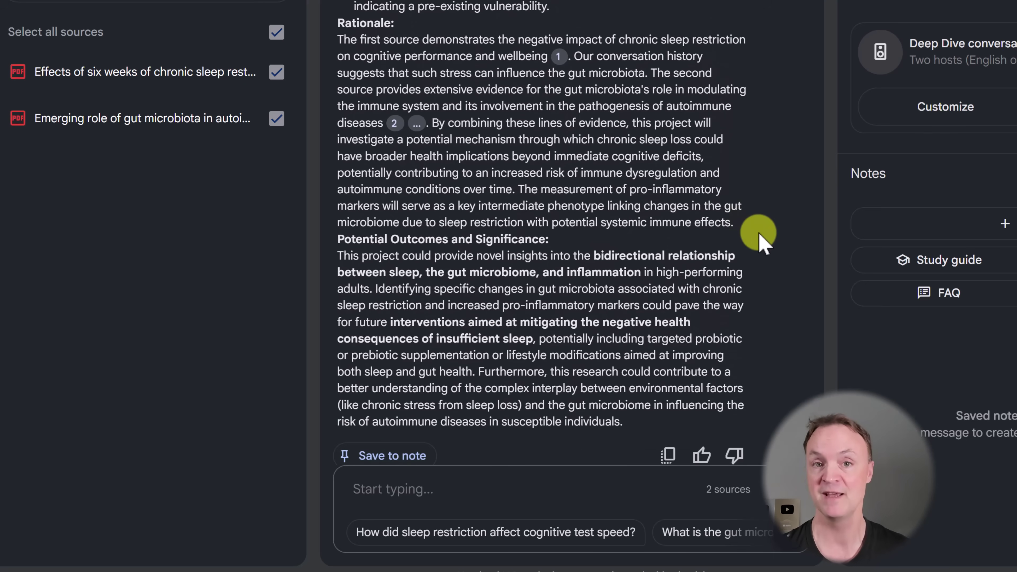